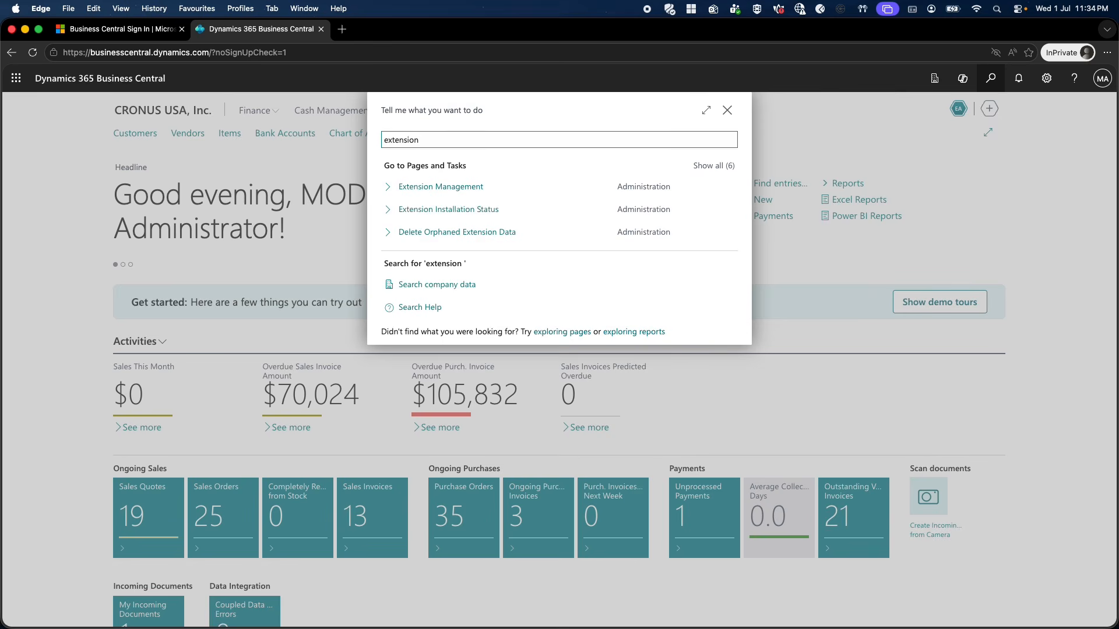
- Search for "expense ca" and open the Expense Categories page
key(super+a)
text(expense ca)
key(Down)
key(Down)
key(Down)
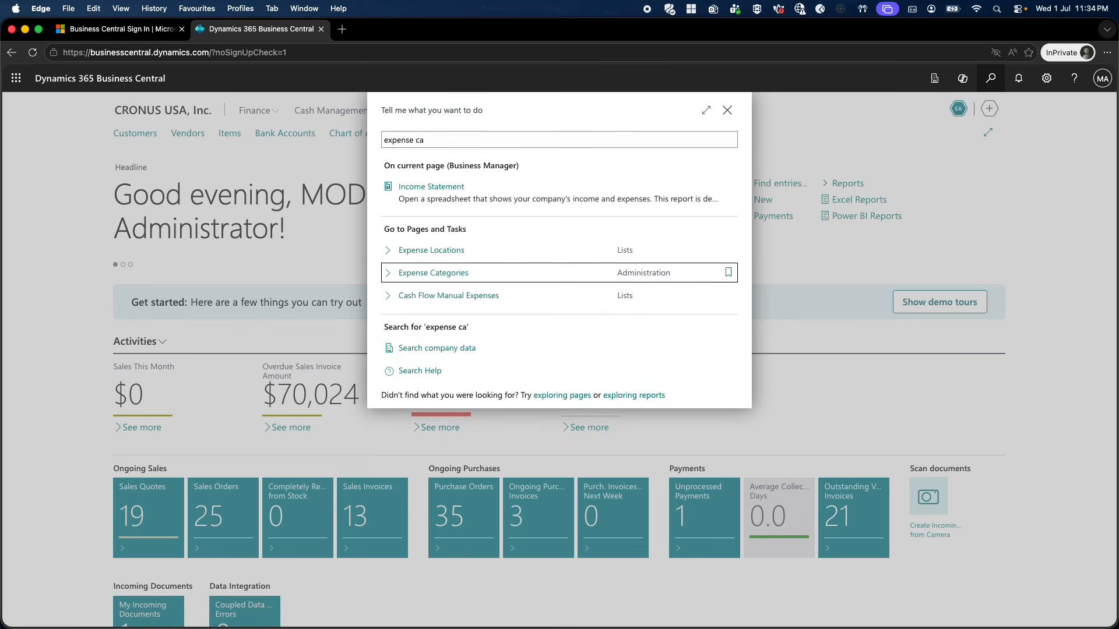
key(Return)
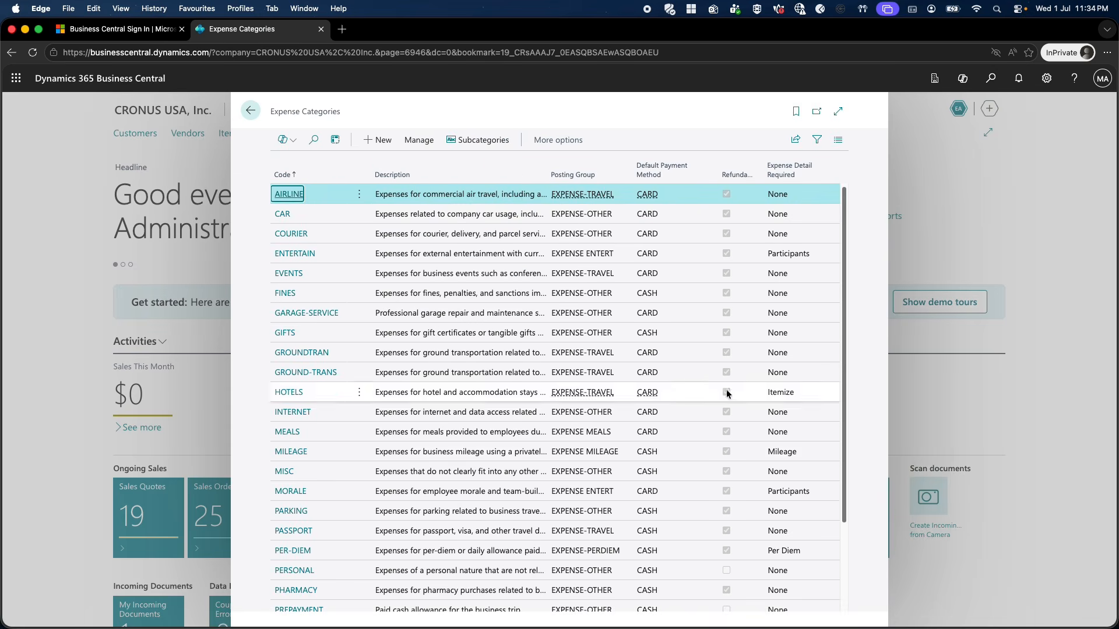
- Open the HOTELS expense category and check the options for Expense Detail Required, leaving it on Itemize
click(385, 390)
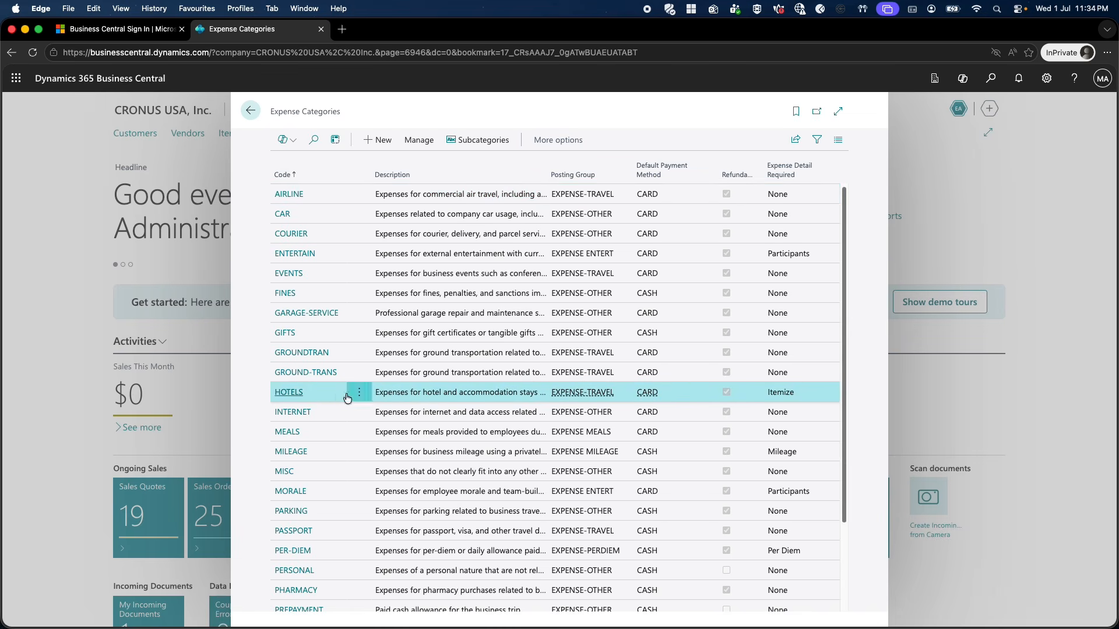
click(290, 395)
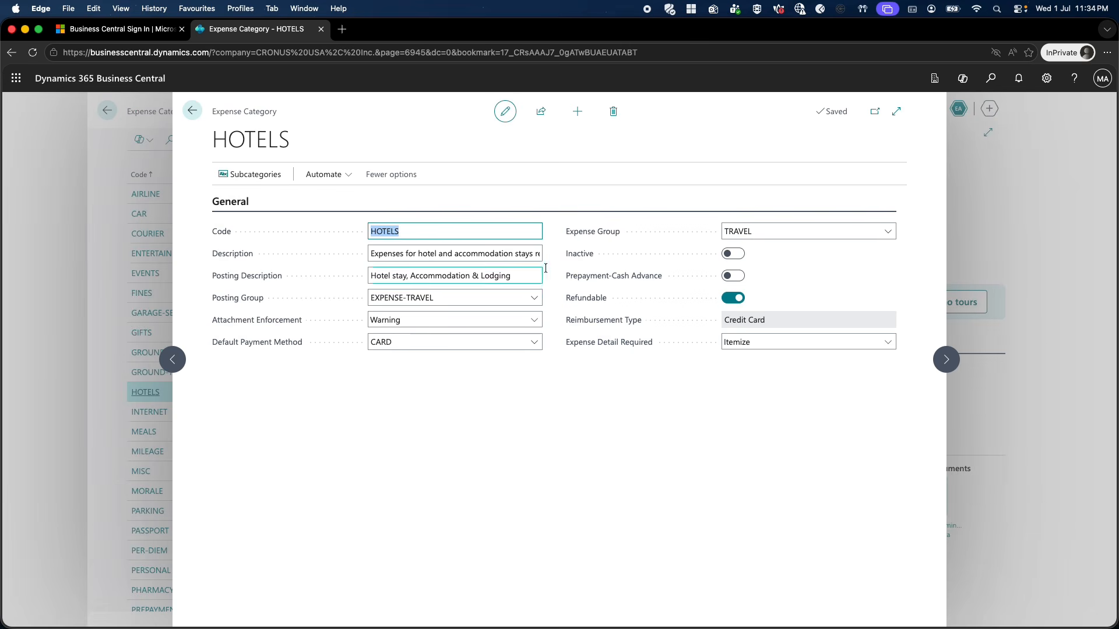
click(765, 344)
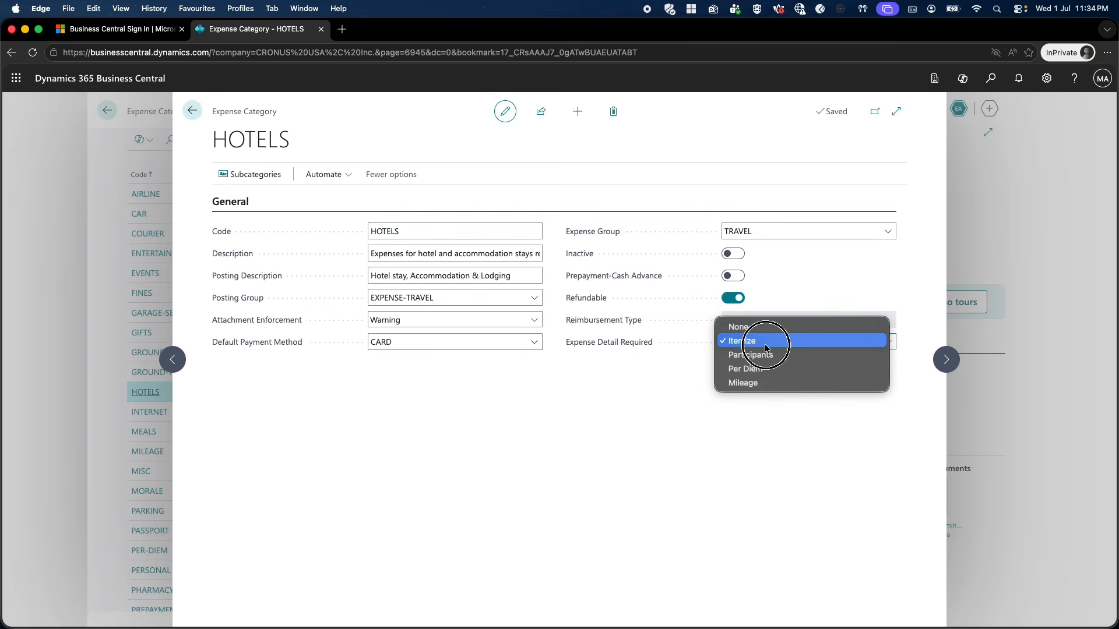
click(532, 417)
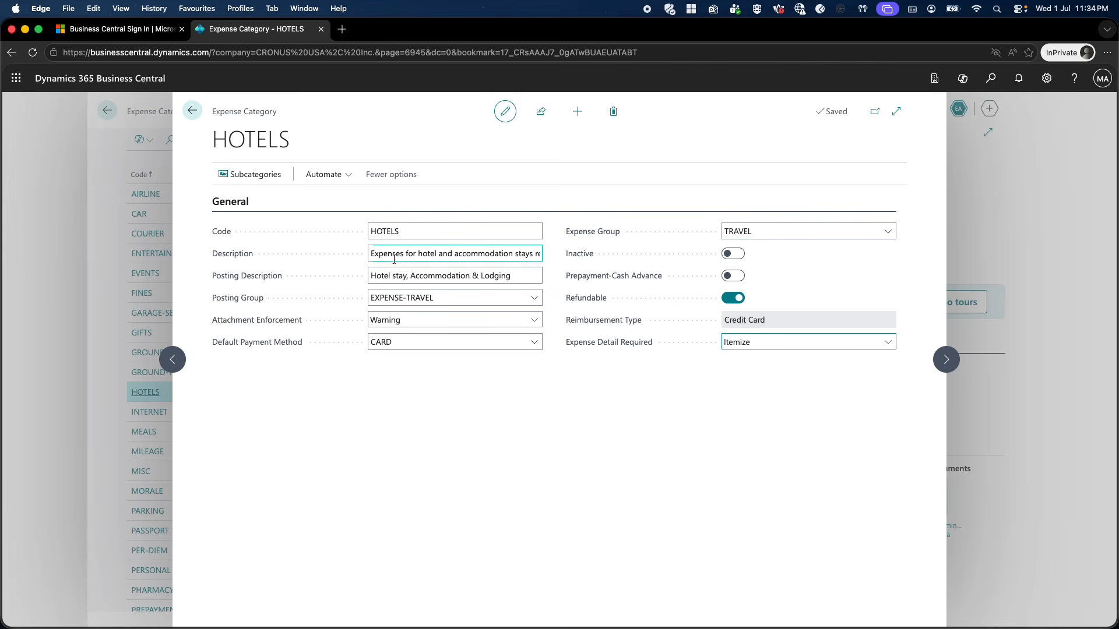
- Examine the HOTELS subcategories, especially ROOM-SER and the refundable setting, and return to the expense categories list
click(245, 178)
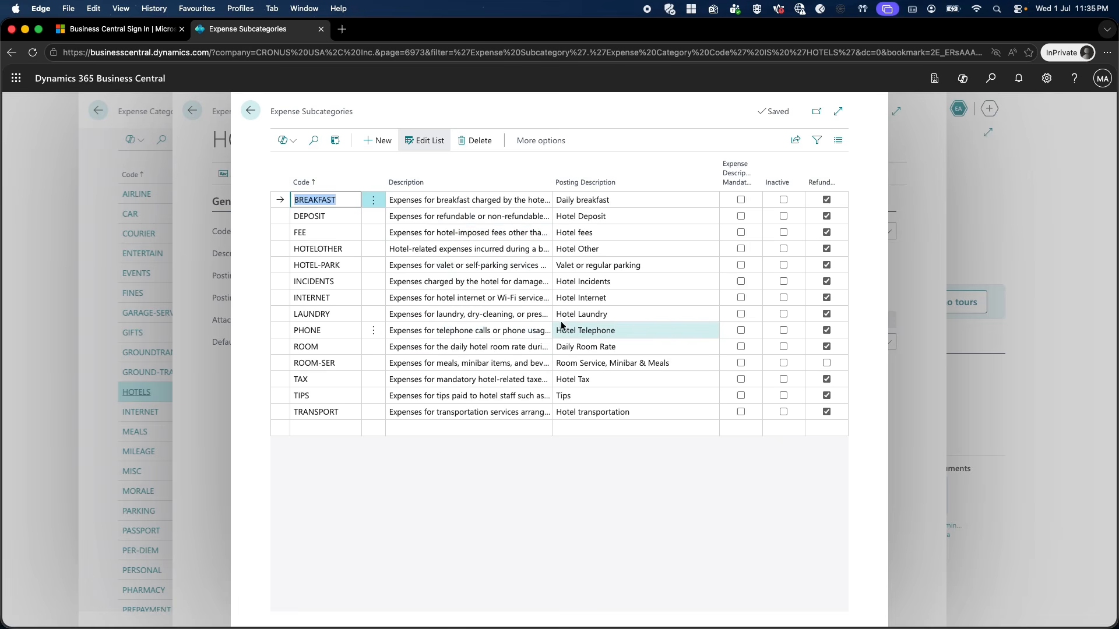
click(407, 313)
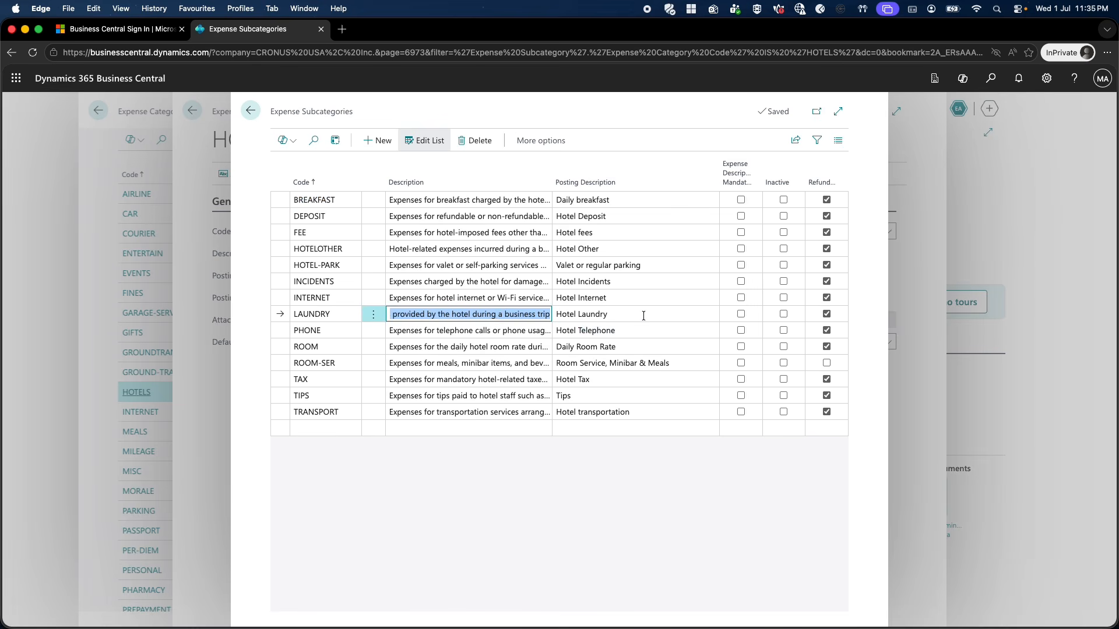
click(490, 369)
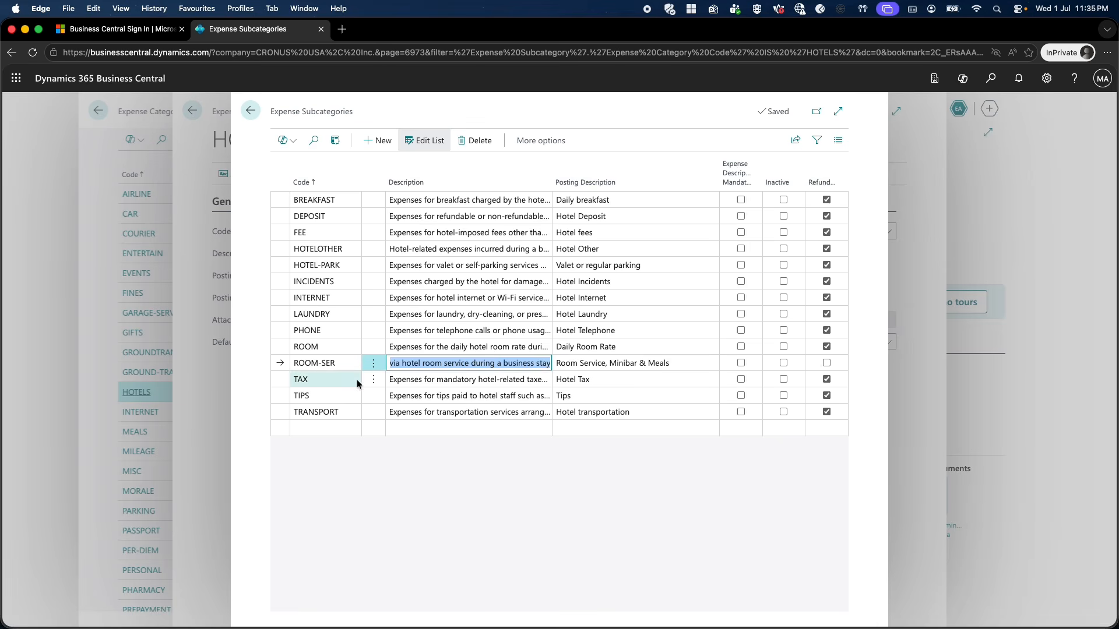
click(319, 365)
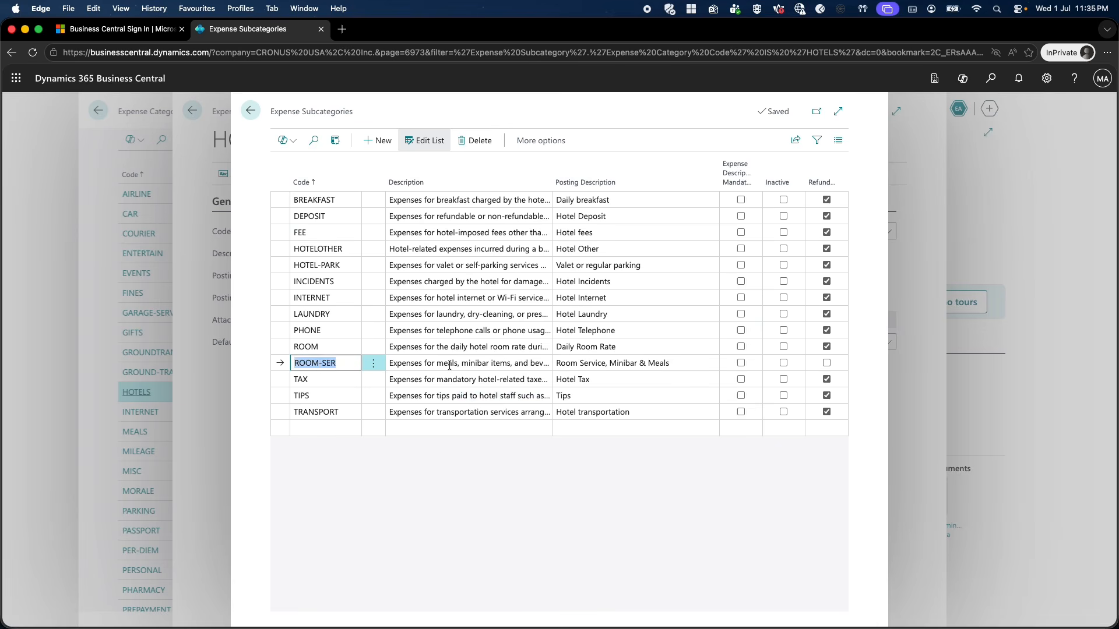
click(627, 363)
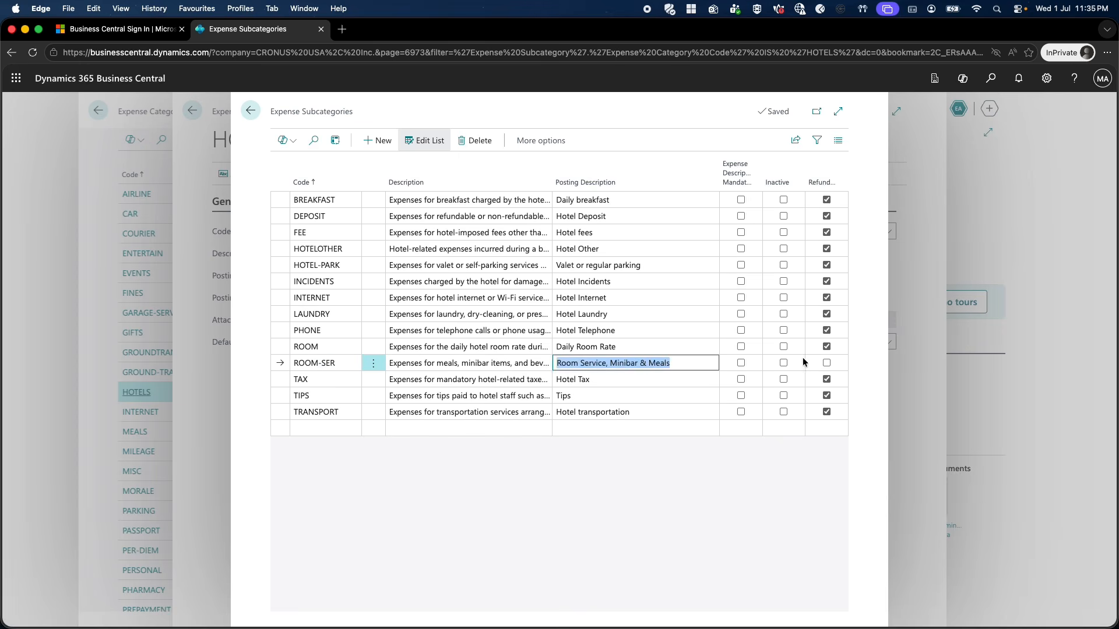
click(324, 362)
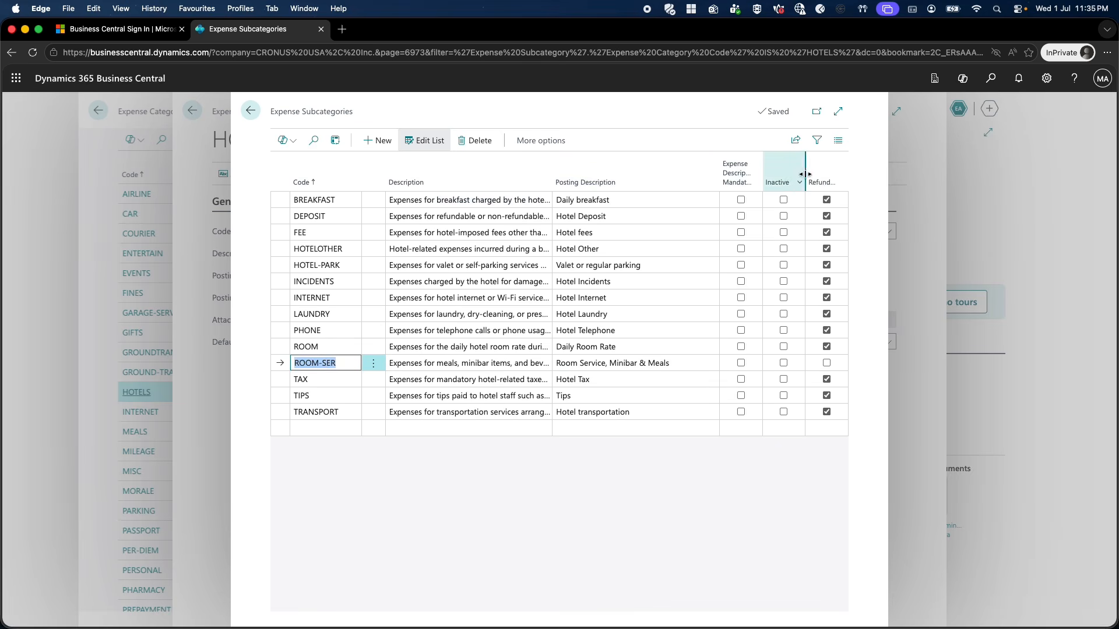
mouse_move(827, 184)
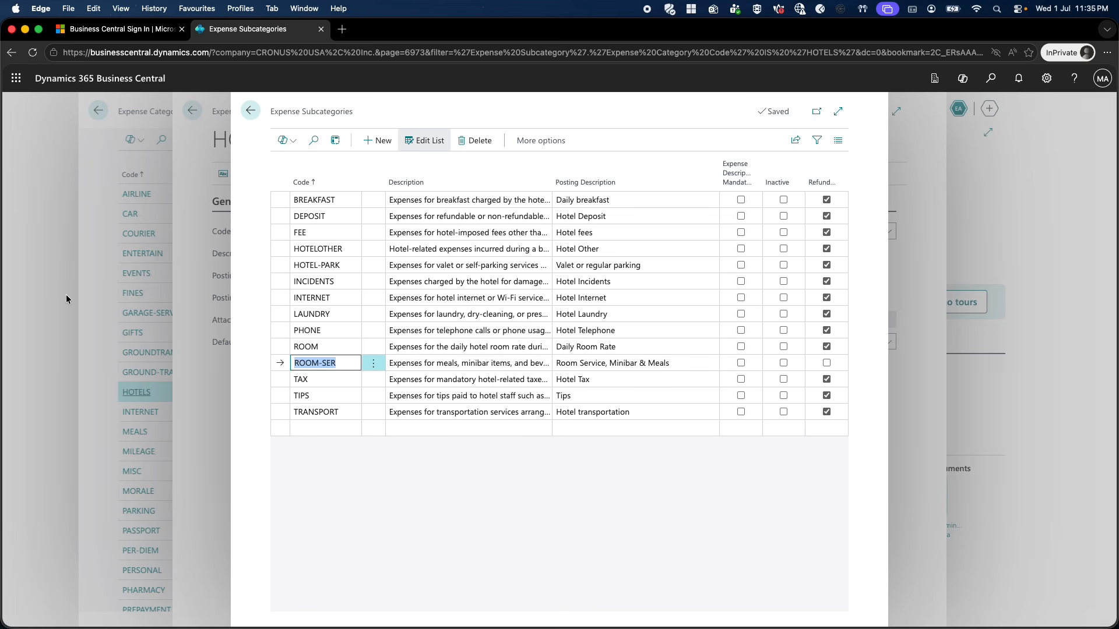
click(253, 116)
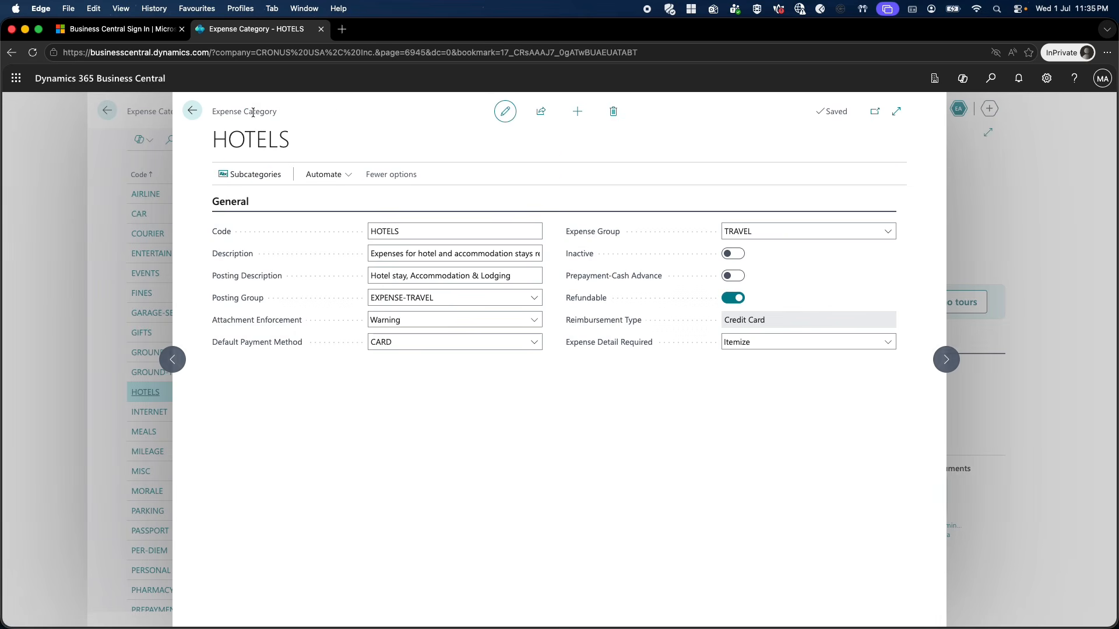
click(185, 111)
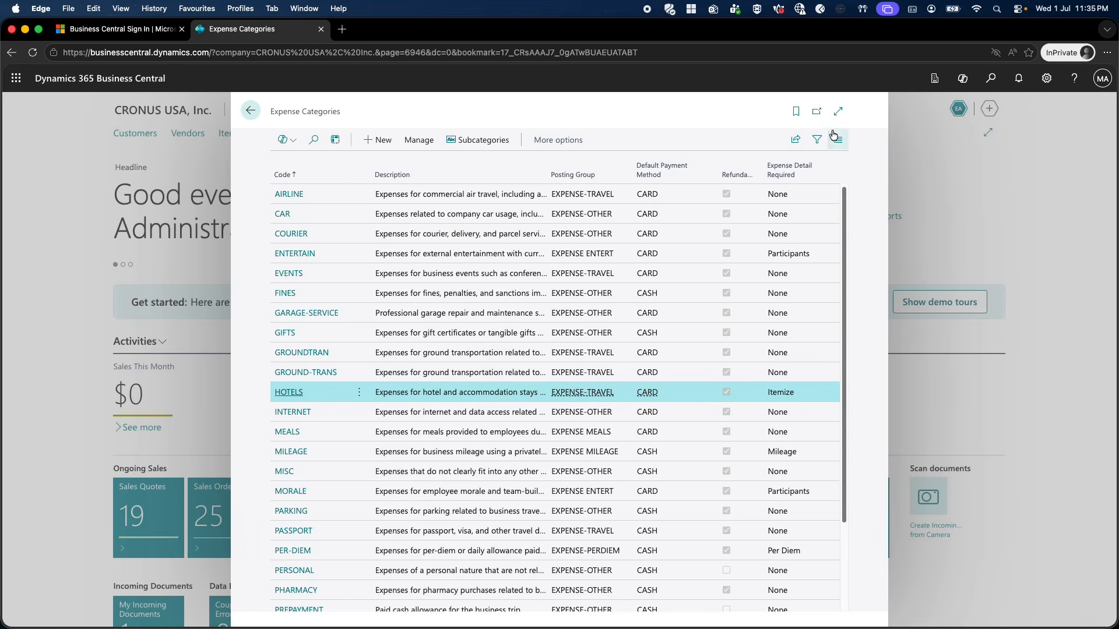
- Search for "expenses" and open the Expenses list
click(989, 79)
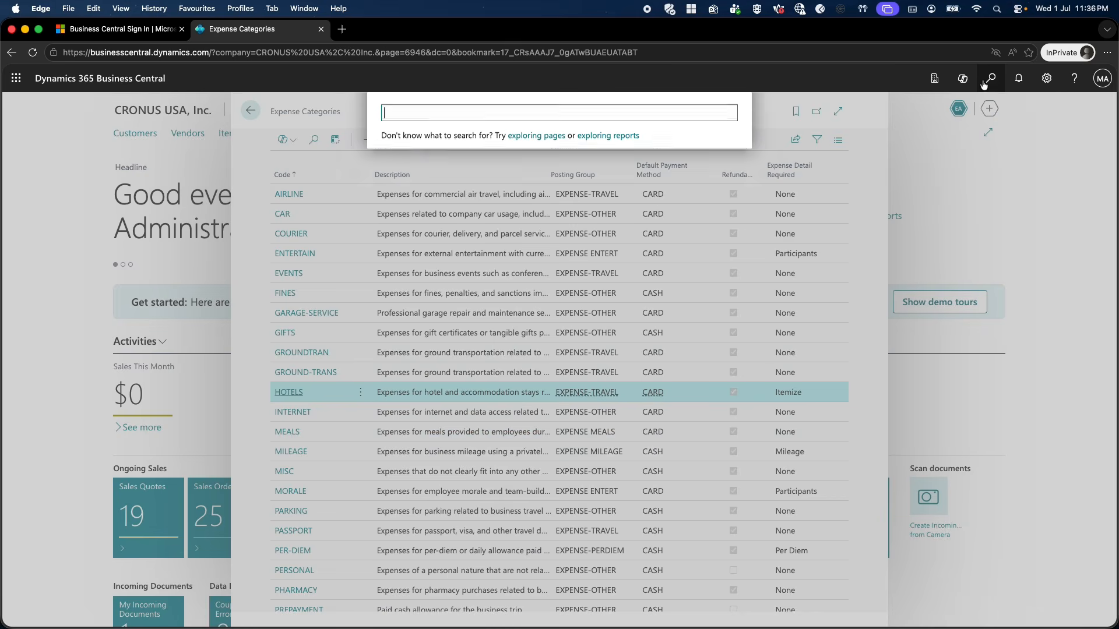
text(expenses)
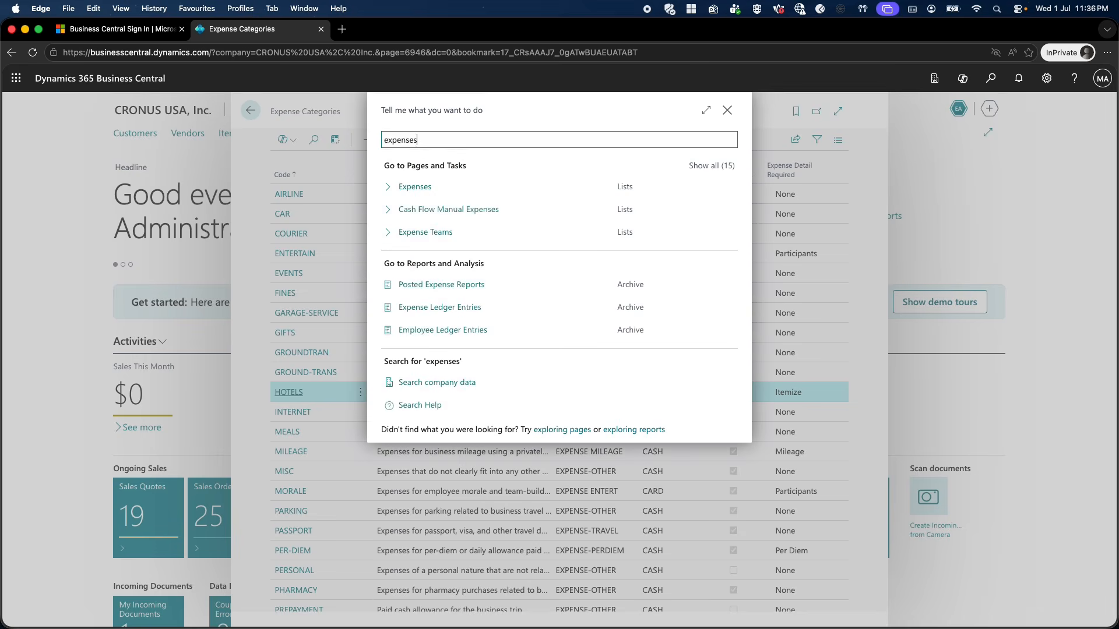
key(Down)
key(Return)
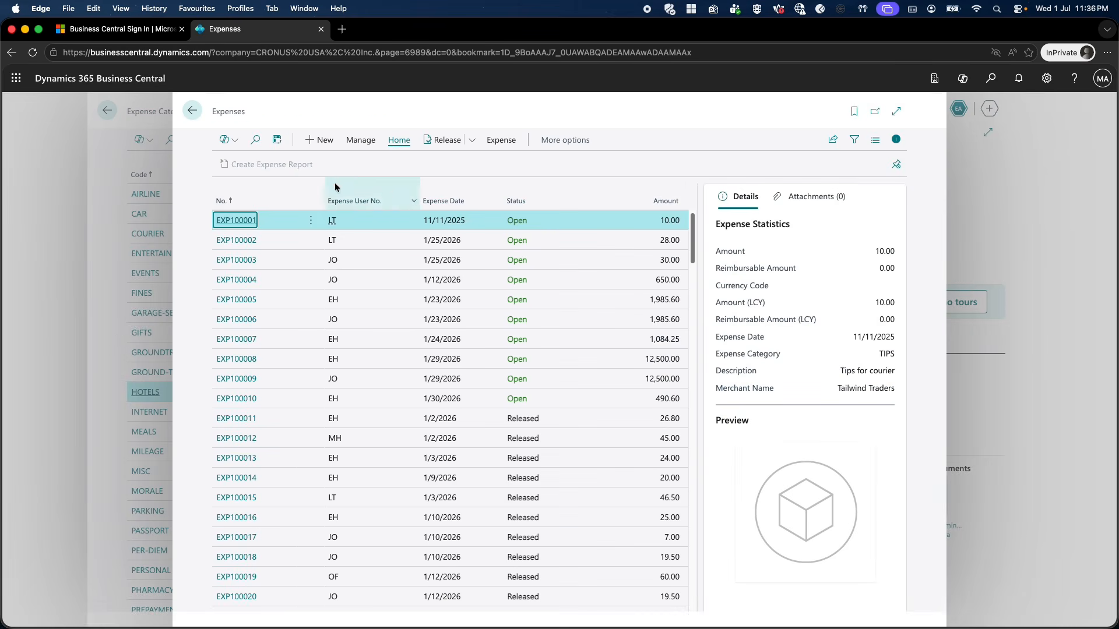
- Filter the expenses list by Expense Category HOTELS
click(854, 139)
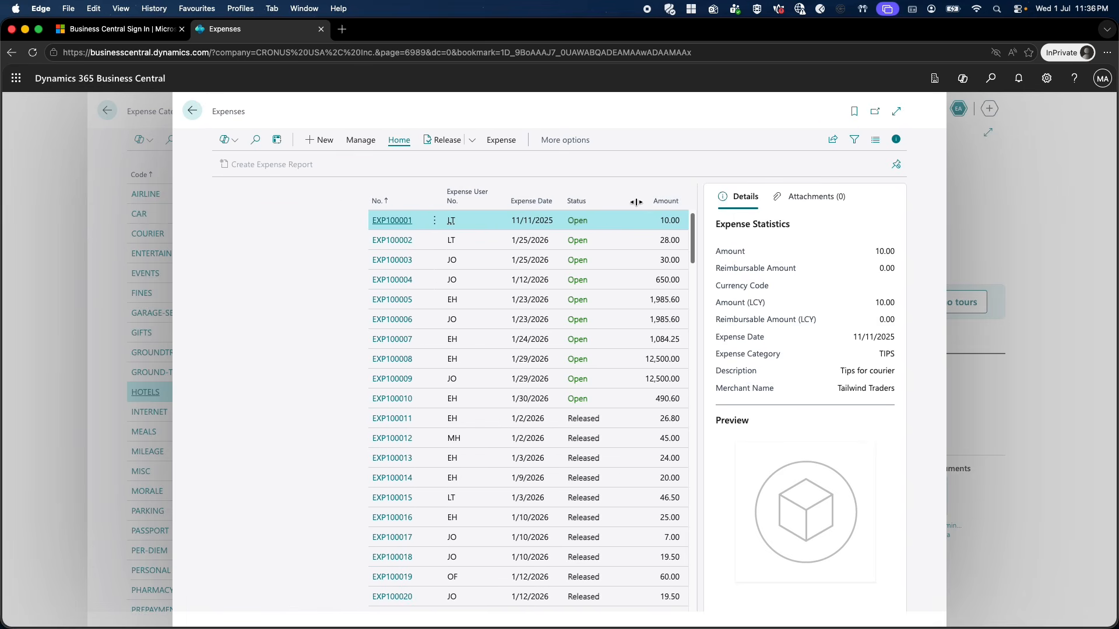
click(234, 265)
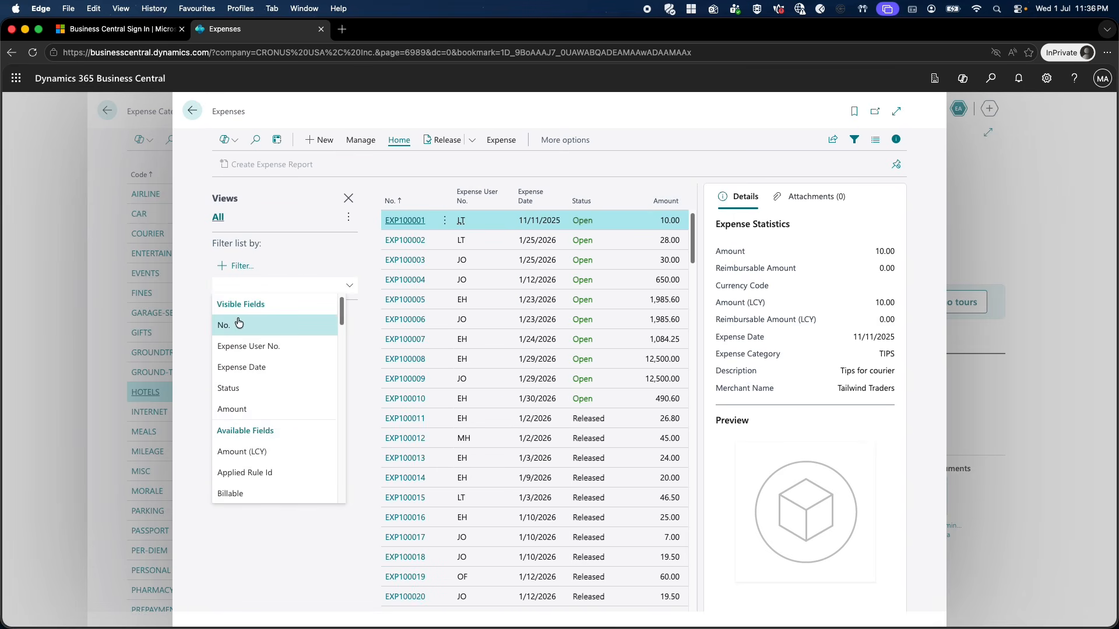
text(Expense Ca)
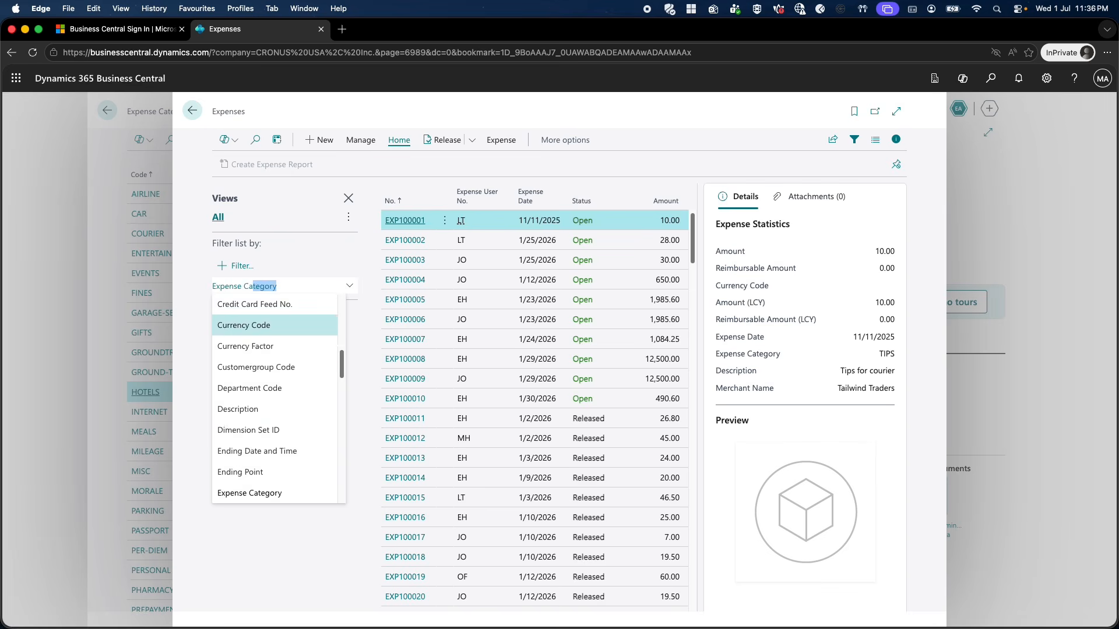
key(Return)
click(239, 276)
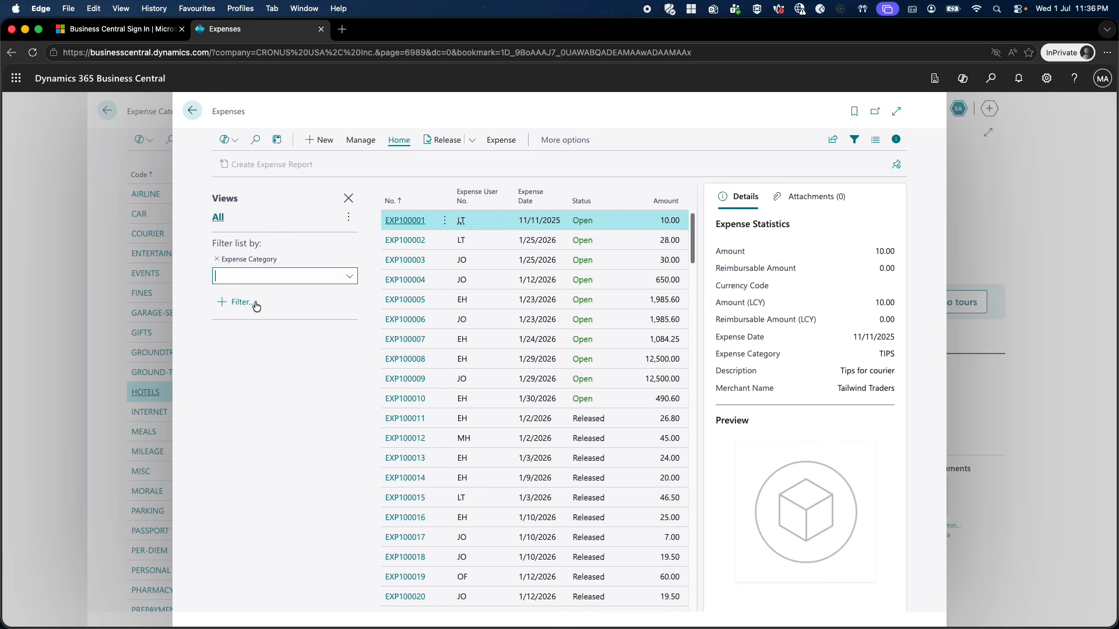
text(hote)
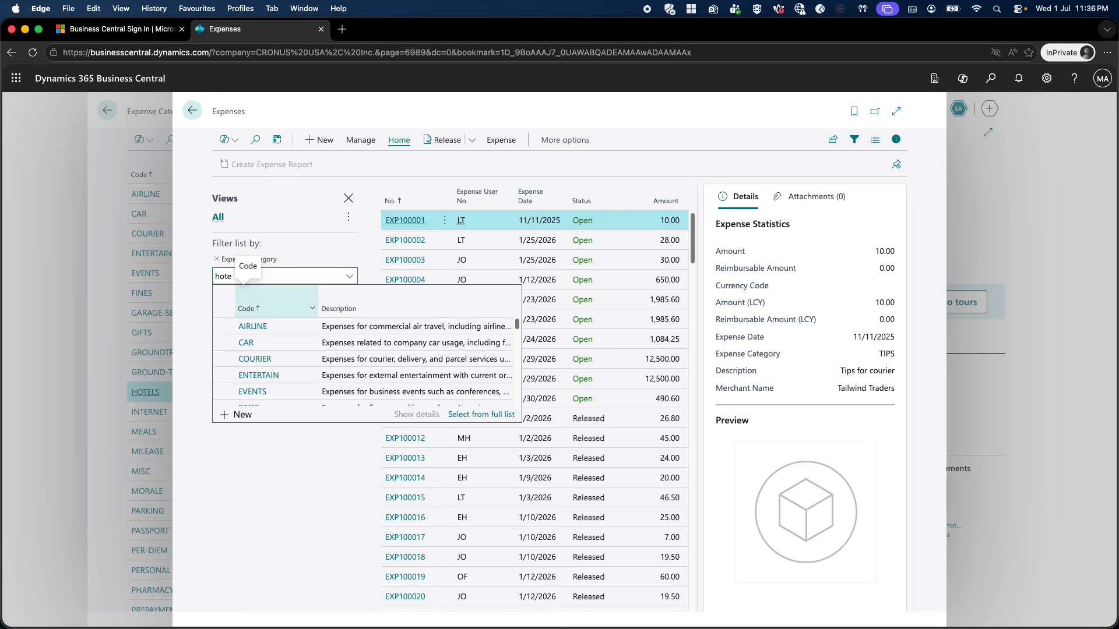
text(l)
key(Down)
key(Return)
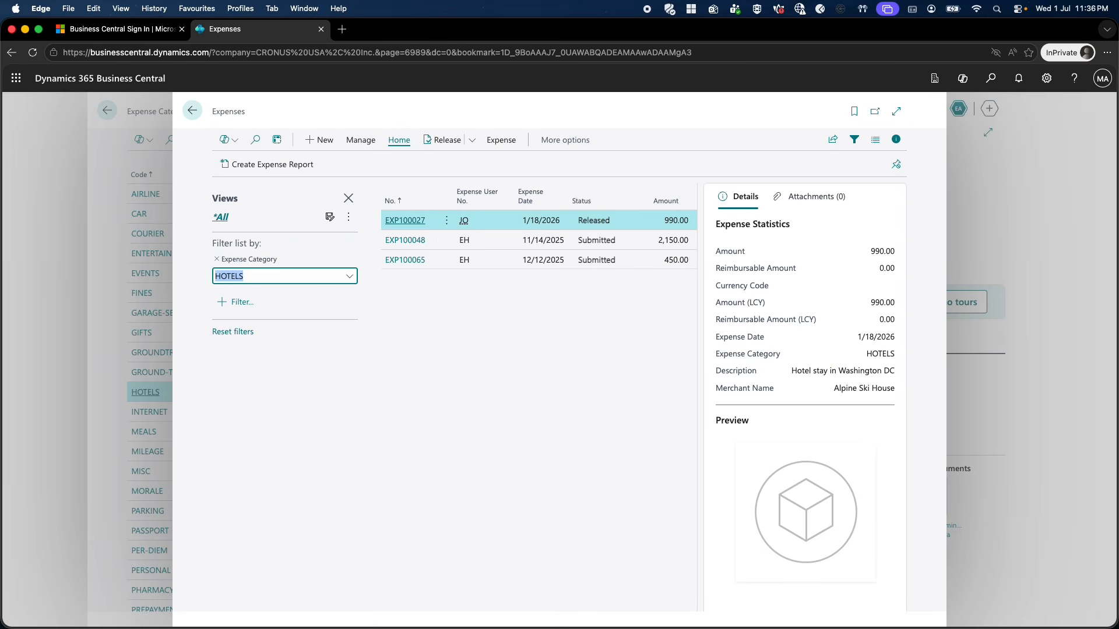
- Open expense EXP100065 and review its description, and go to EXP100048 to check its merchant and expense category
click(389, 261)
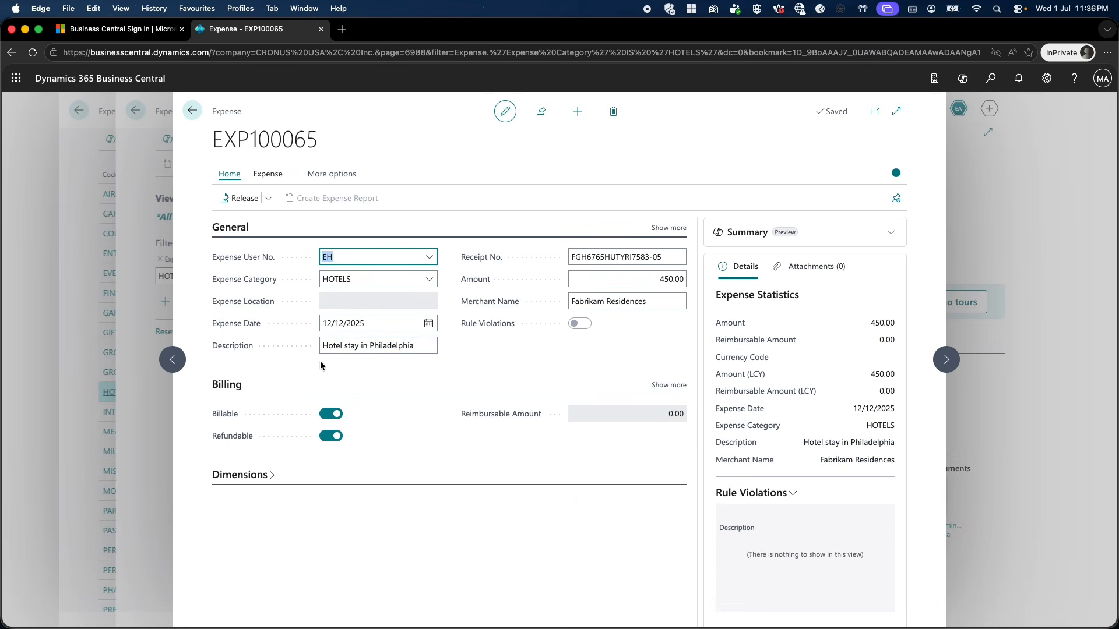
click(342, 350)
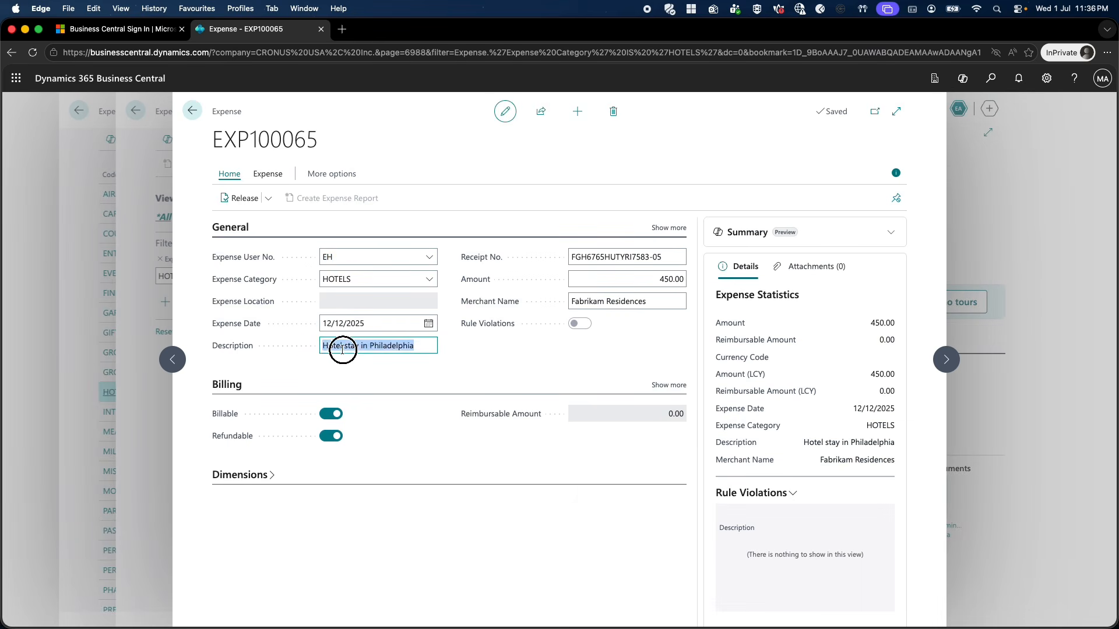
click(173, 359)
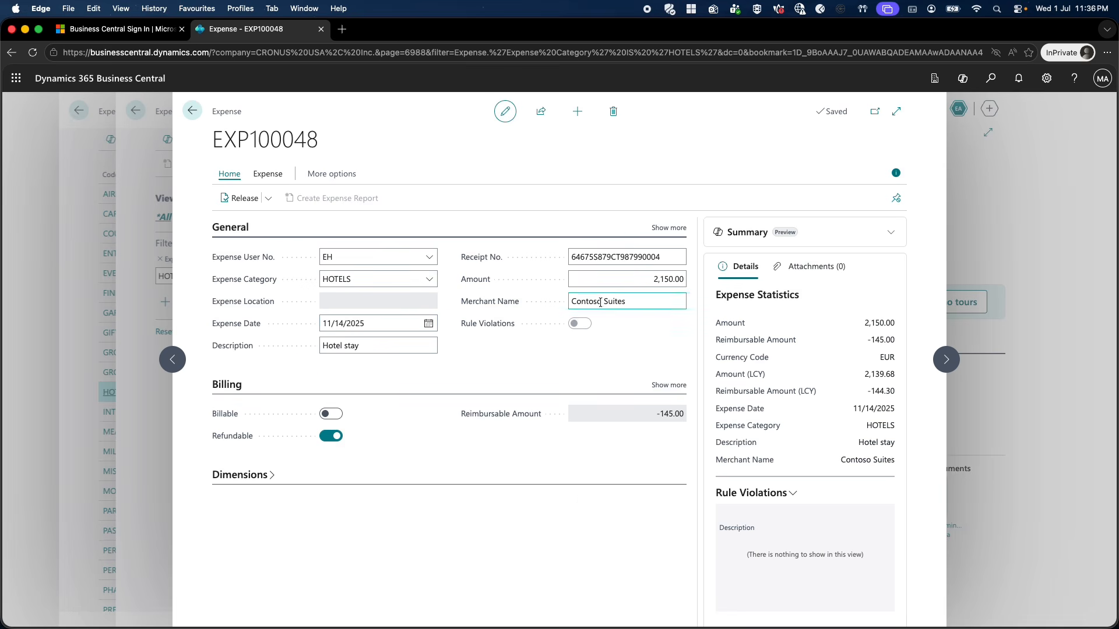
click(639, 297)
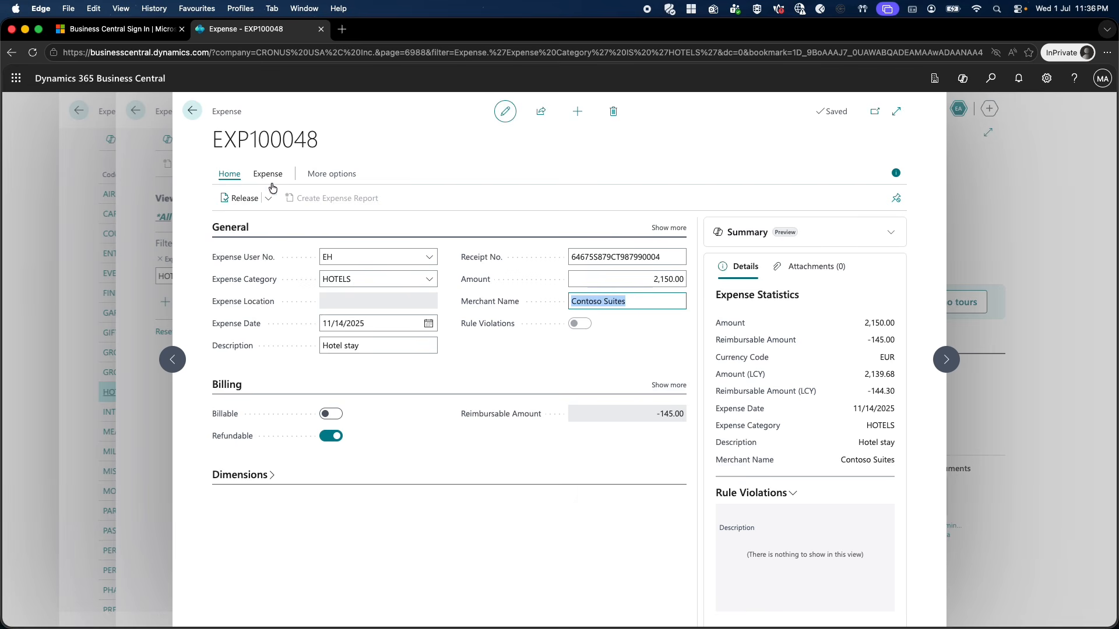
click(373, 282)
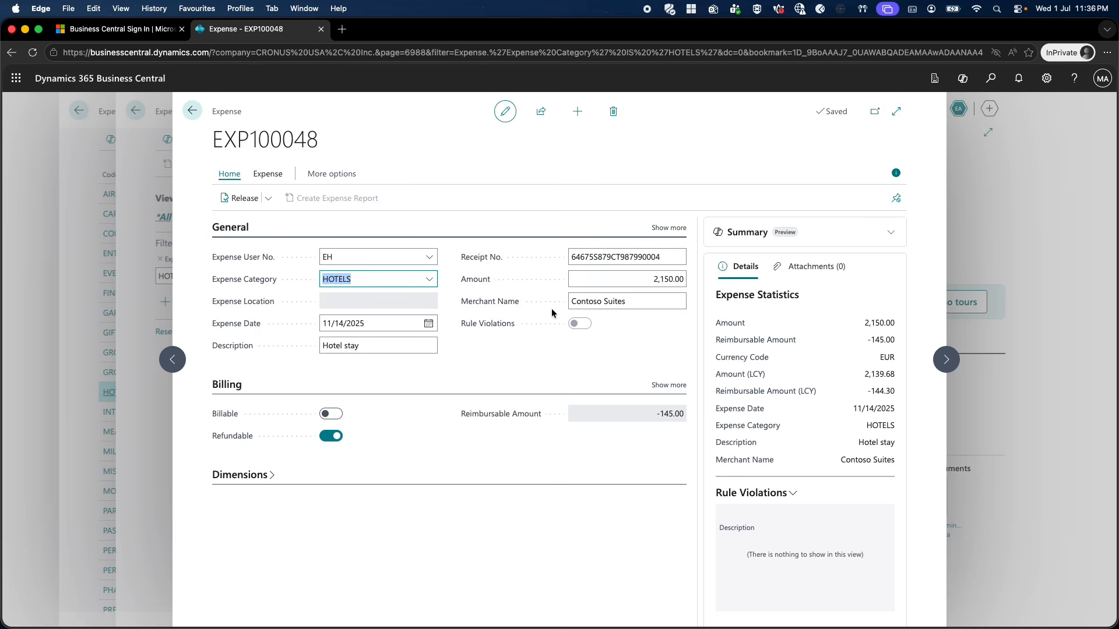
- Review the itemizations of expense EXP100048, close them and return to the filtered expenses list
click(269, 177)
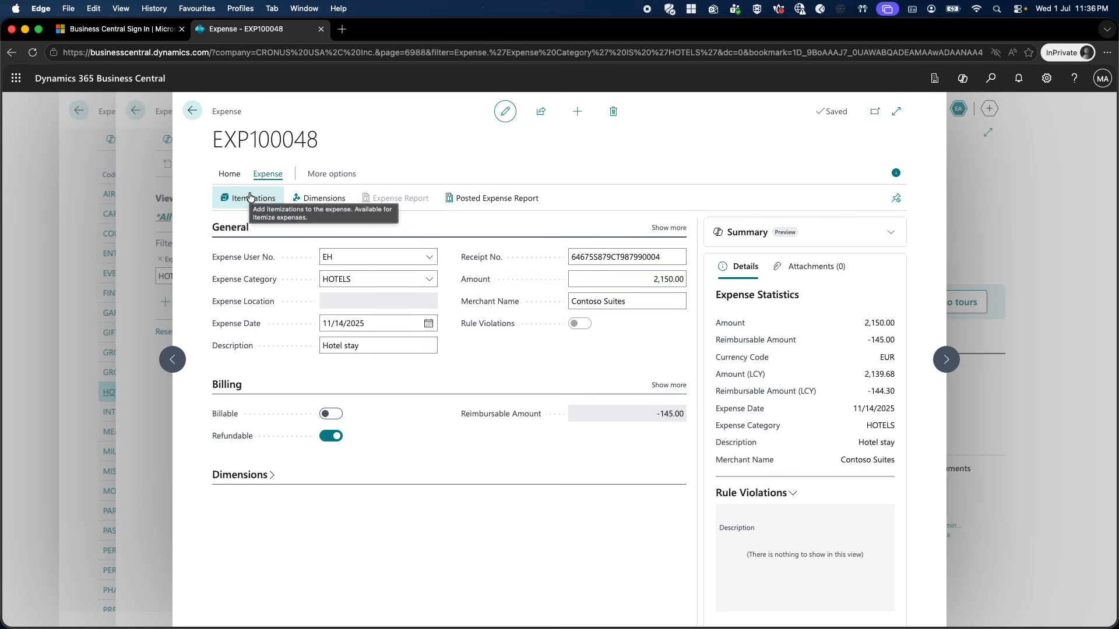
click(250, 197)
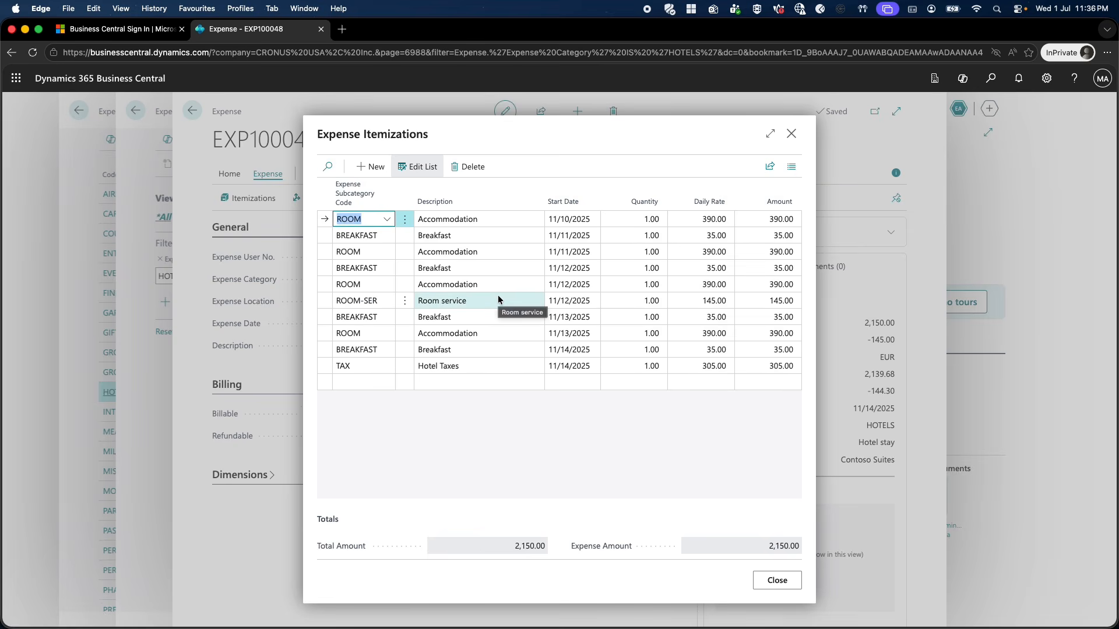
click(491, 263)
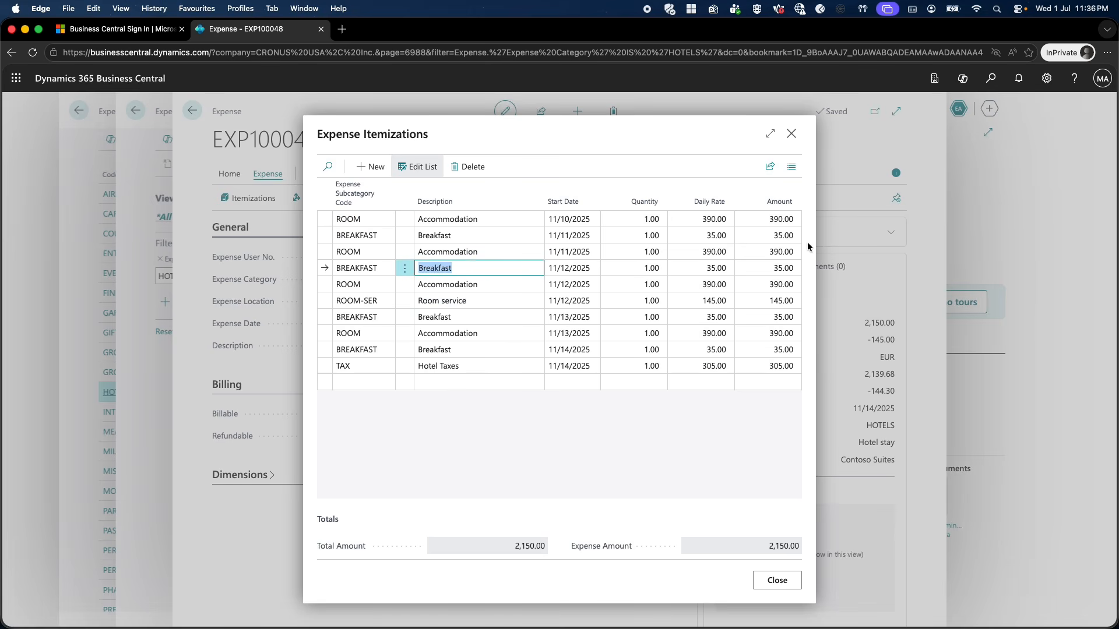
click(790, 133)
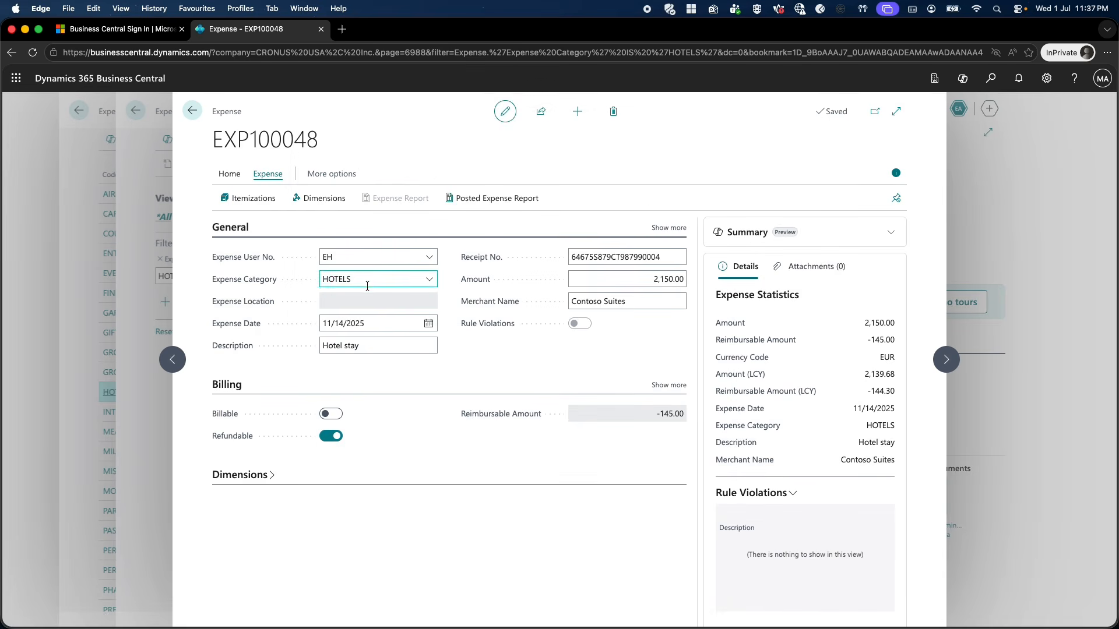
click(367, 285)
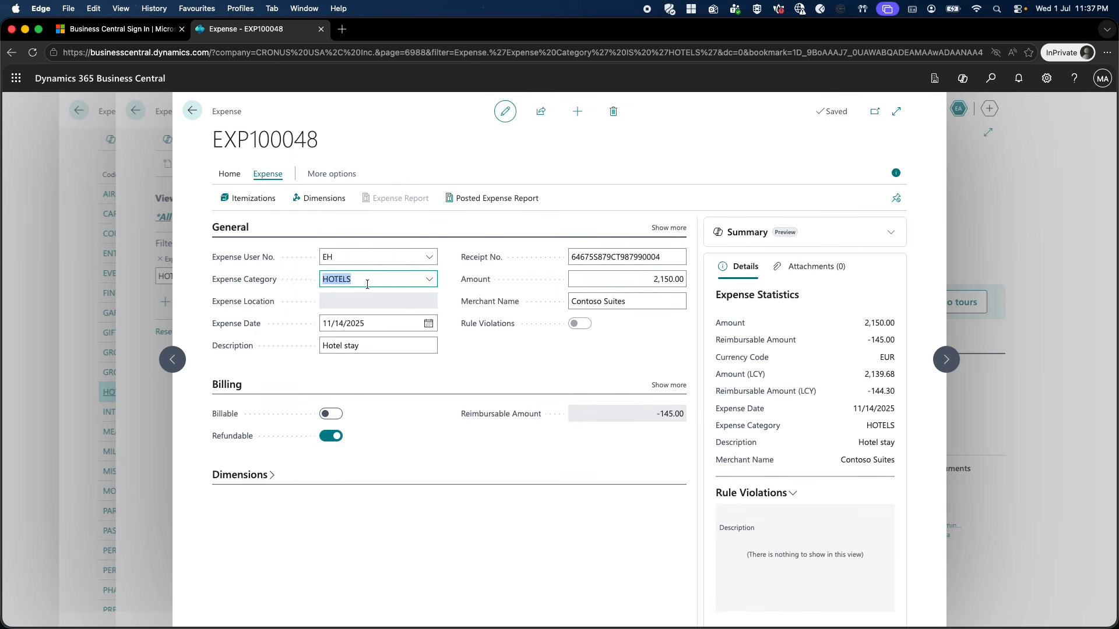
click(193, 111)
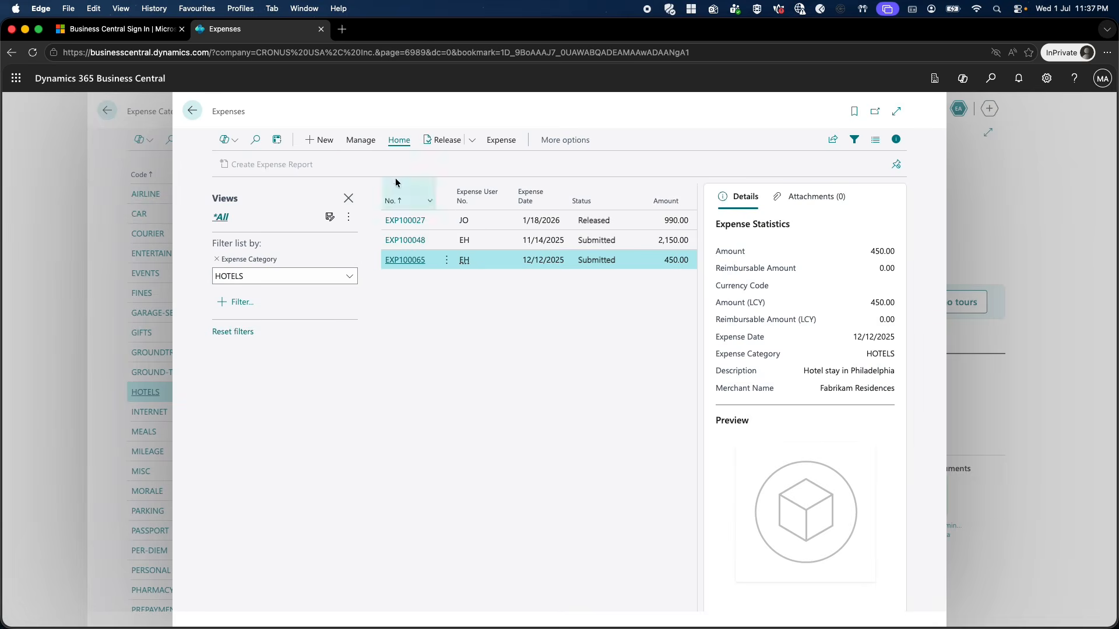
- Create a new expense for expense user EH with the expense category HOTELS
click(321, 140)
click(333, 280)
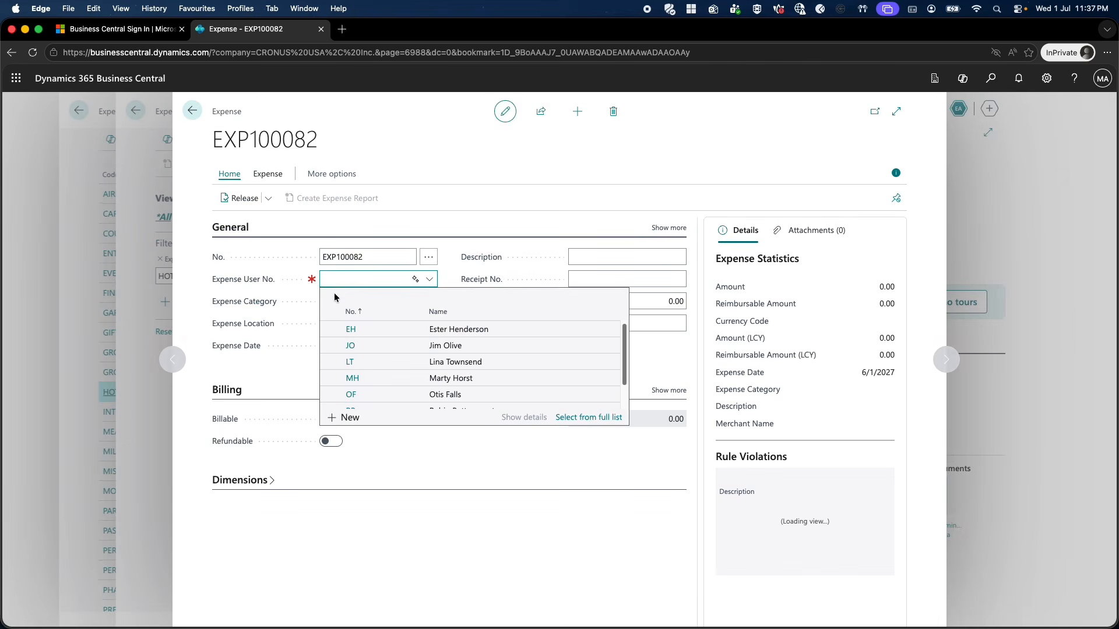
click(345, 330)
click(369, 302)
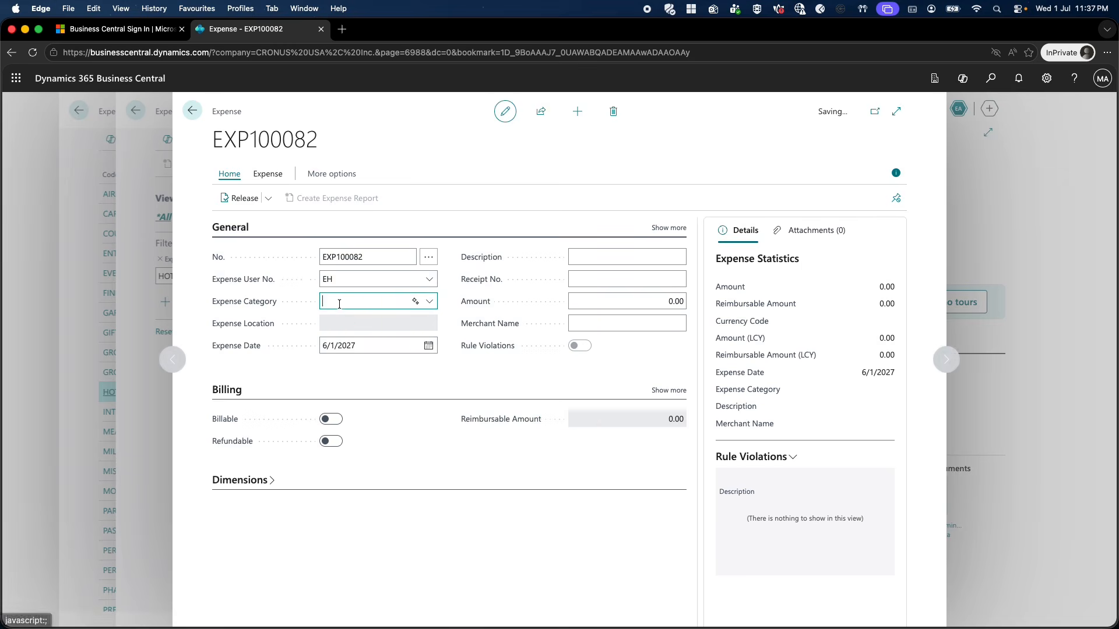
text(HOTELS)
key(Tab)
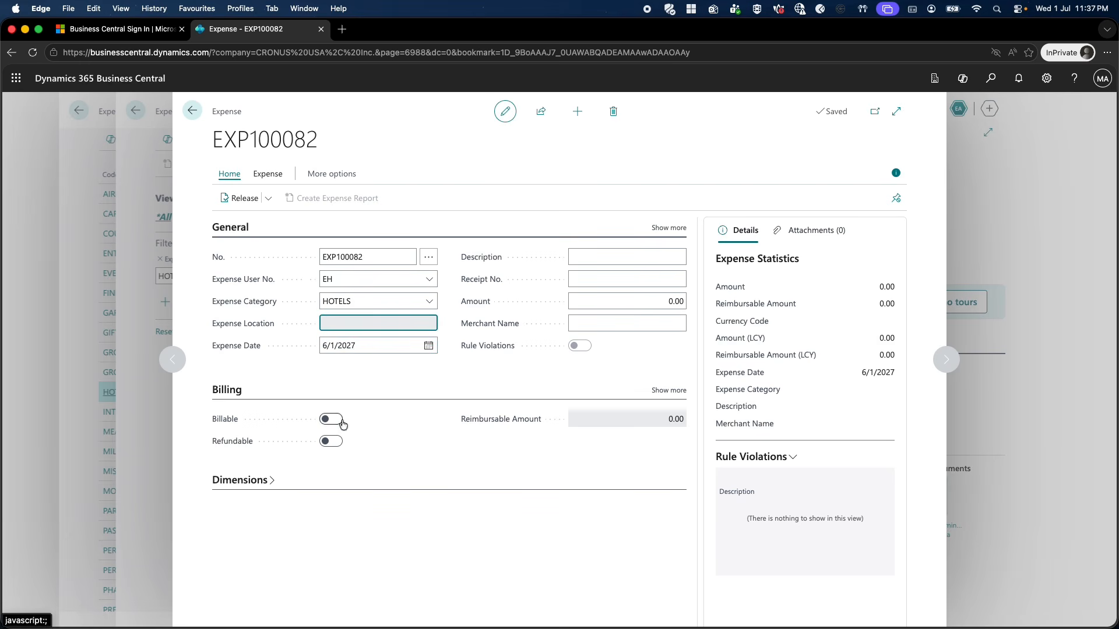
- Review the new expense's available actions and its additional General fields, and return to the filtered expenses list
click(260, 175)
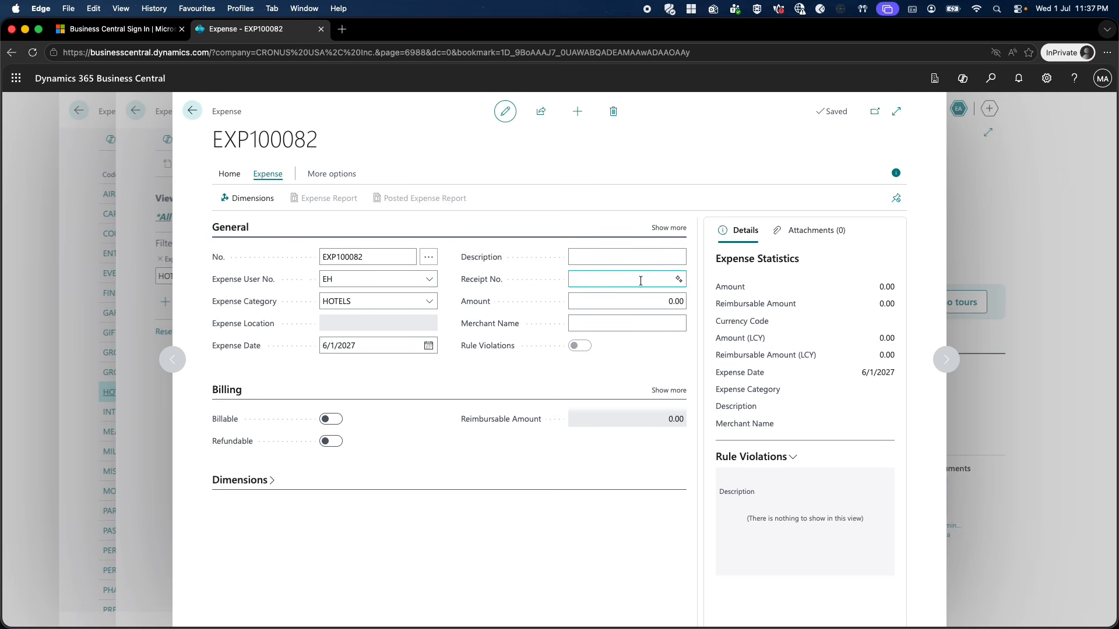
click(632, 302)
click(240, 174)
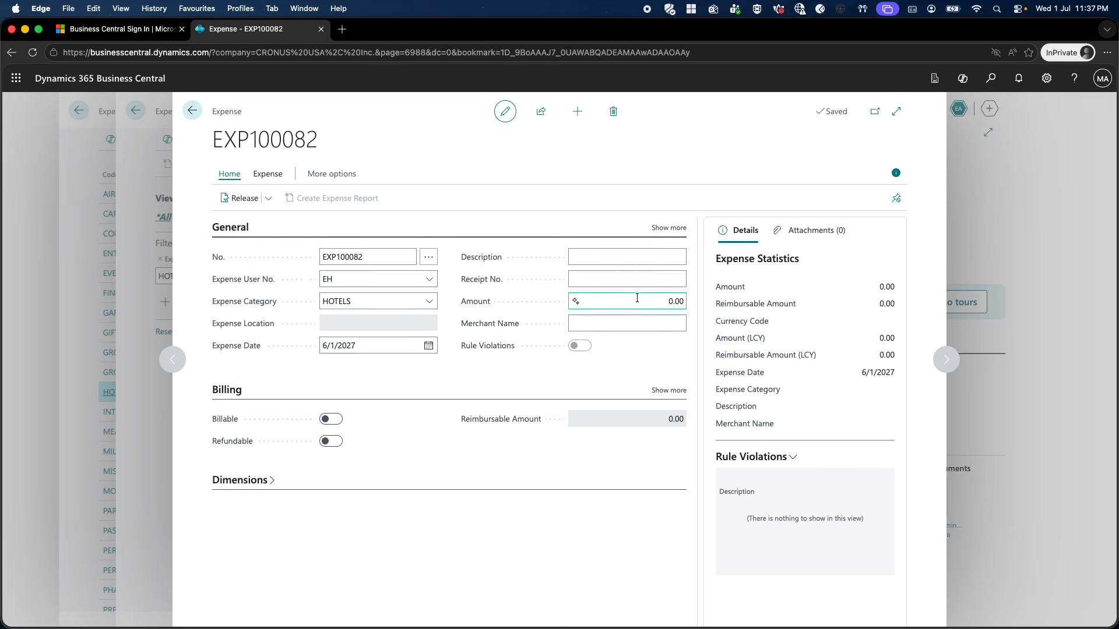
click(669, 228)
click(409, 390)
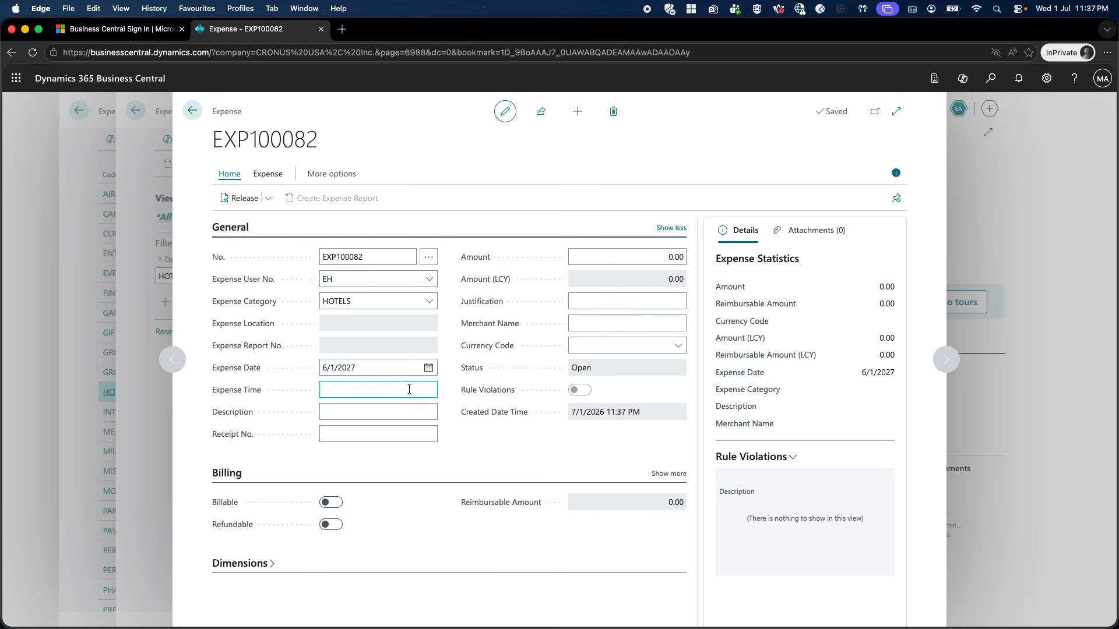
click(521, 455)
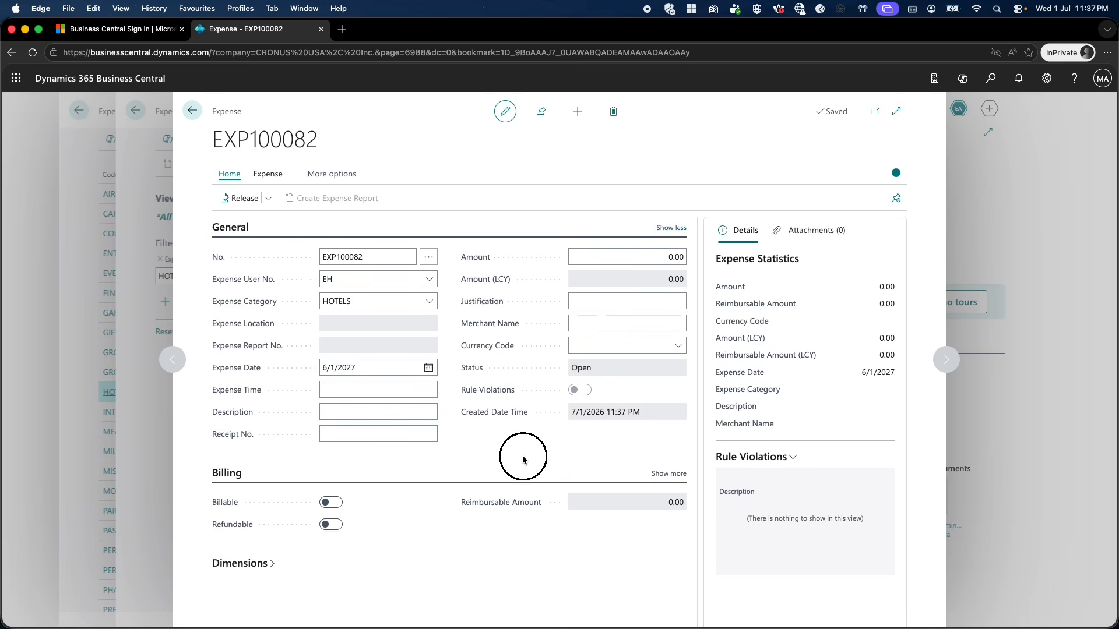
click(389, 433)
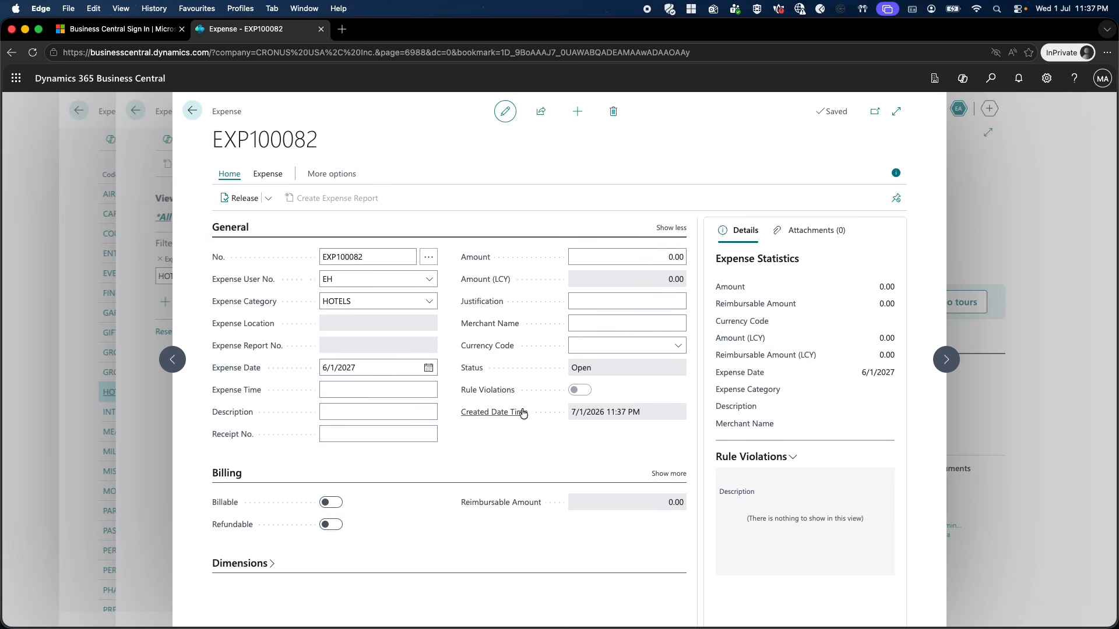
click(268, 173)
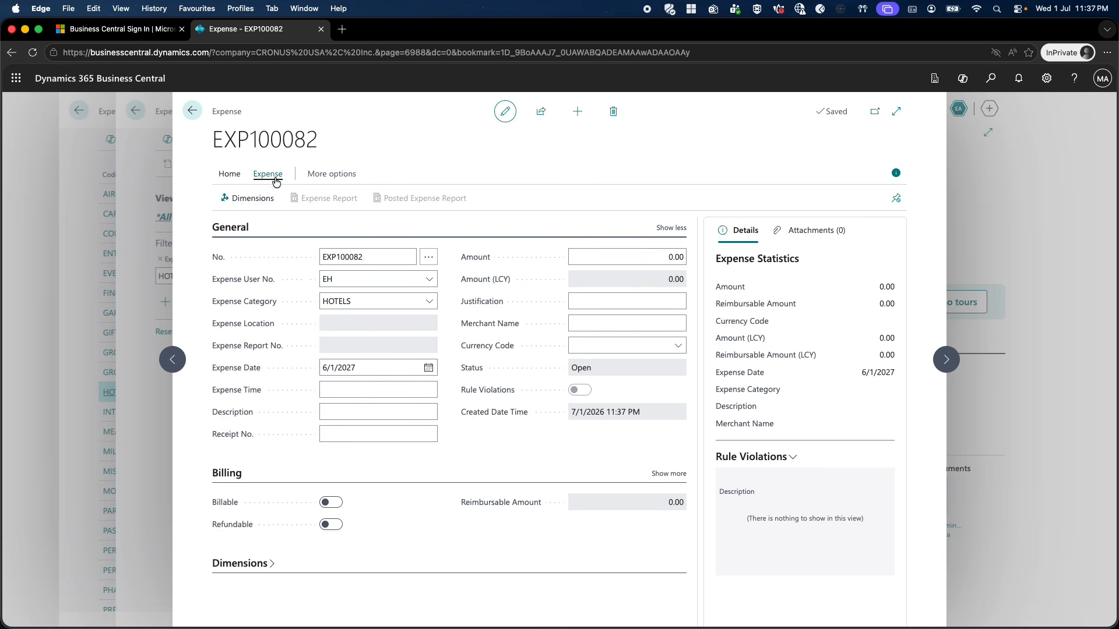
click(351, 410)
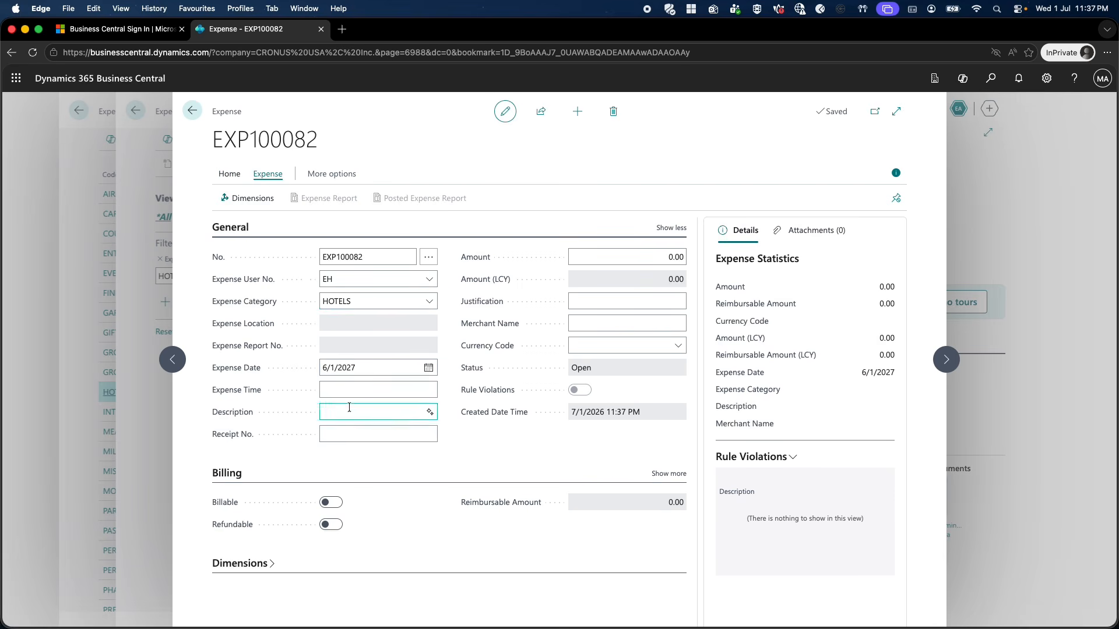
click(191, 111)
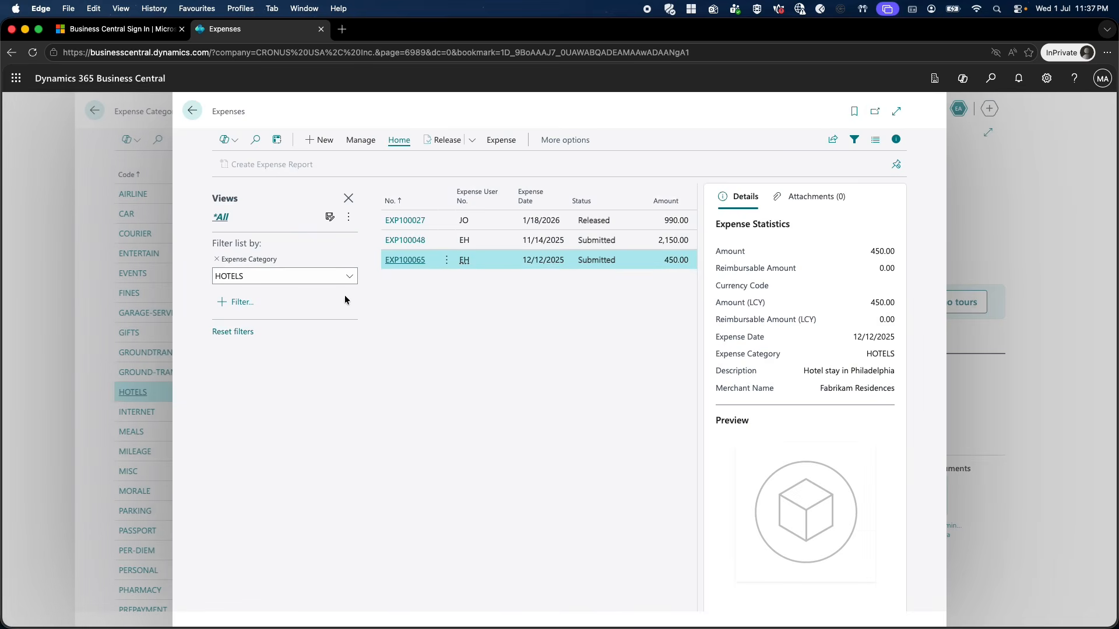
- Open expense EXP100048 to compare its General and Billing details, and return to the expenses list
click(406, 242)
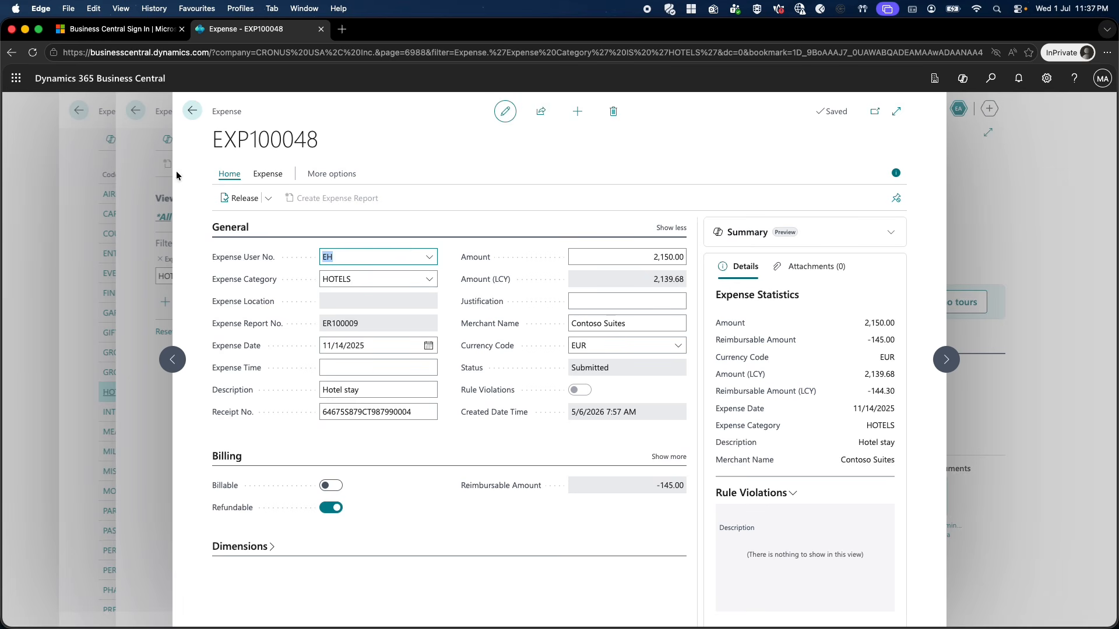
click(191, 113)
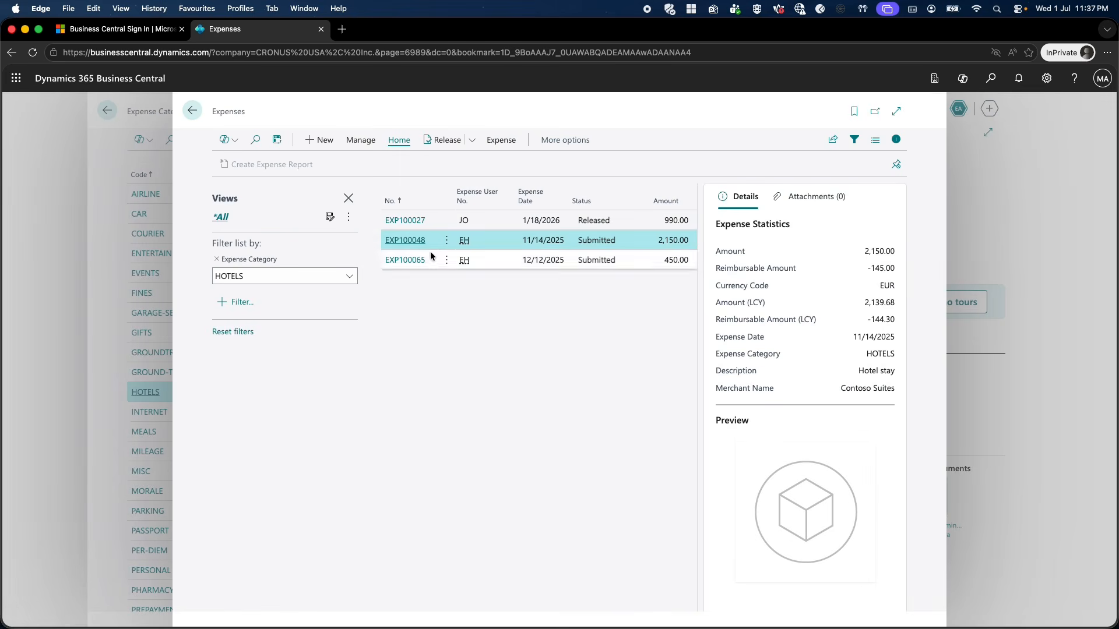
click(423, 320)
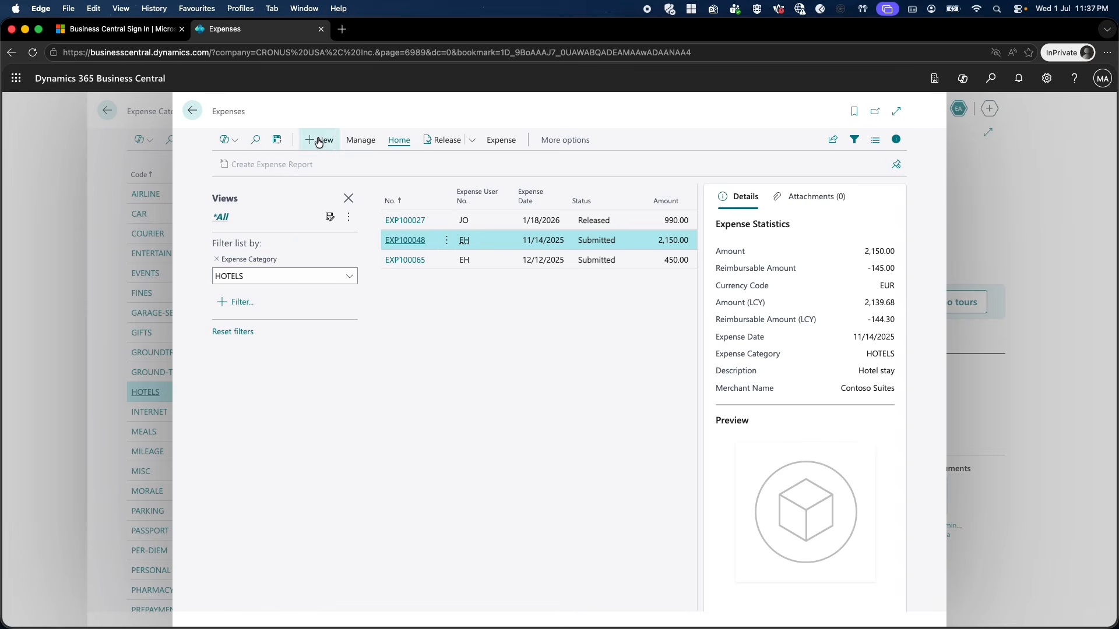
- Create another expense for expense user EH, searching the categories for "hotel" and choosing HOTELS
key(alt+n)
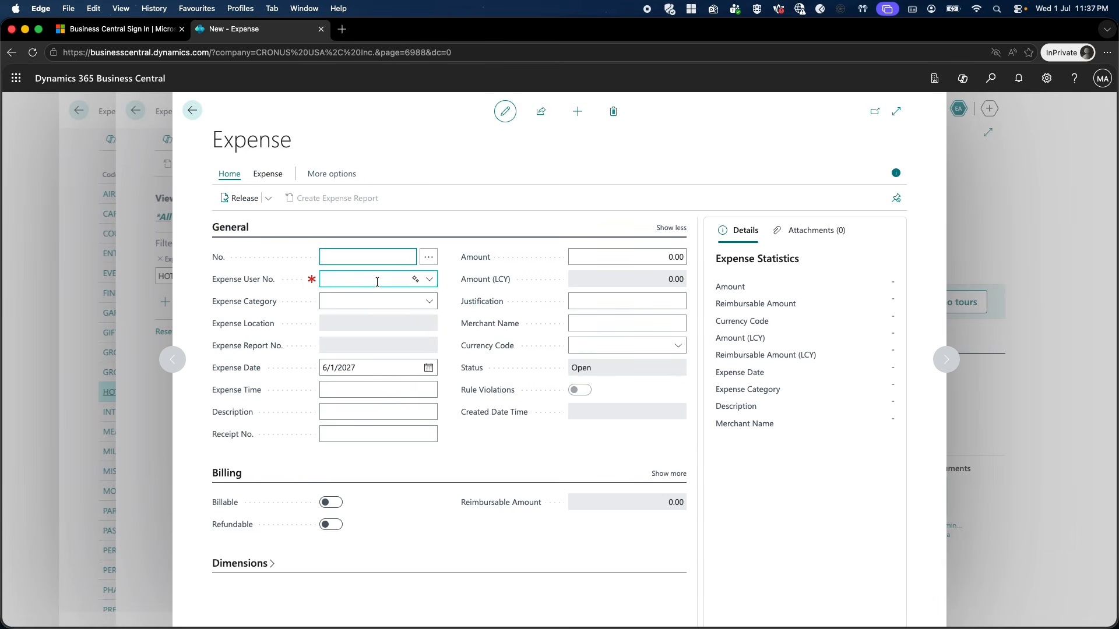
click(377, 282)
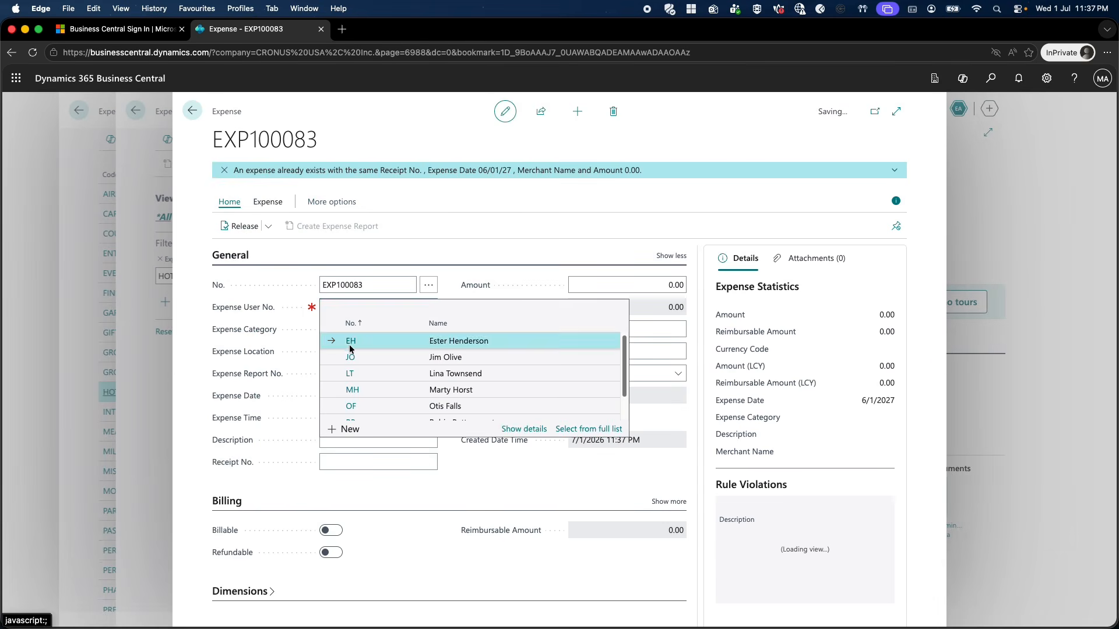
click(351, 354)
click(355, 334)
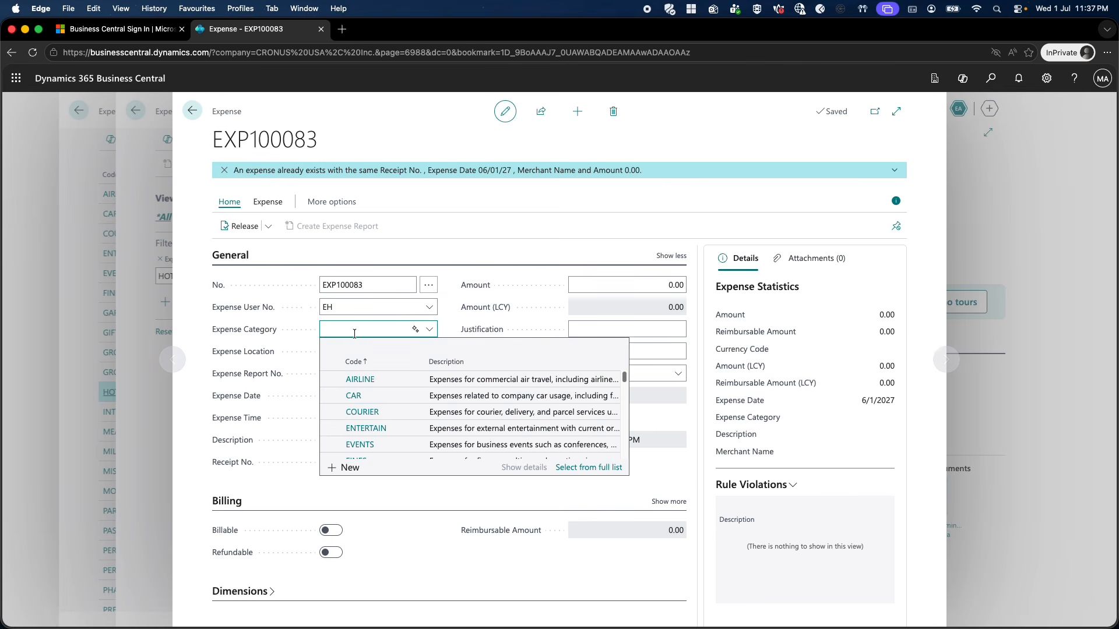
text(hotel)
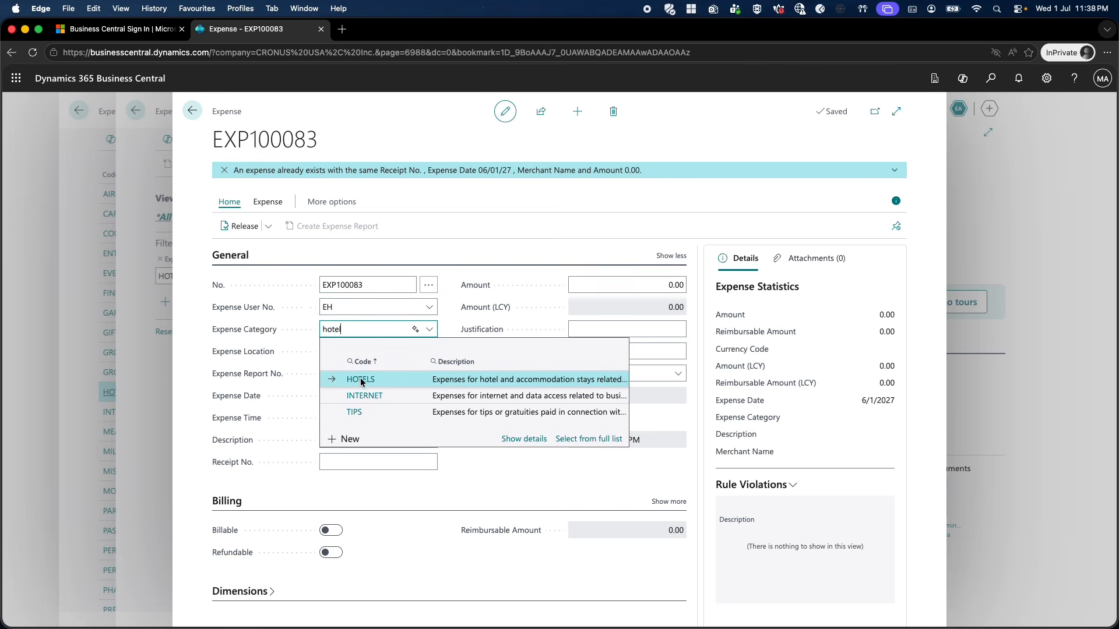
click(360, 379)
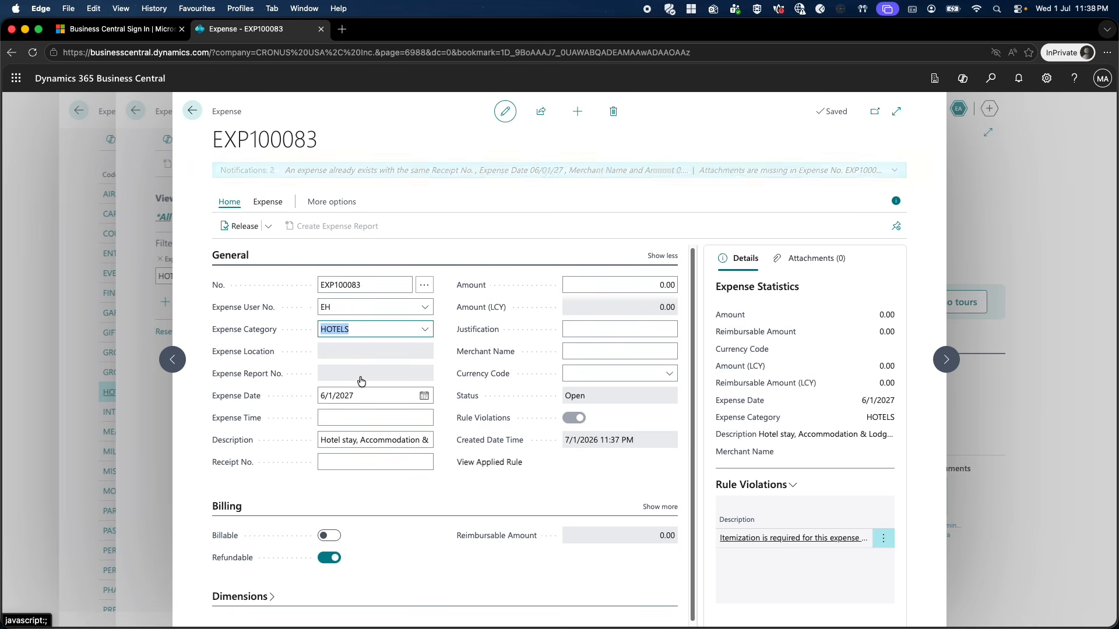
- Check the expense's related actions, view its applied rule and open the details of the rule's HOTELS category
click(263, 203)
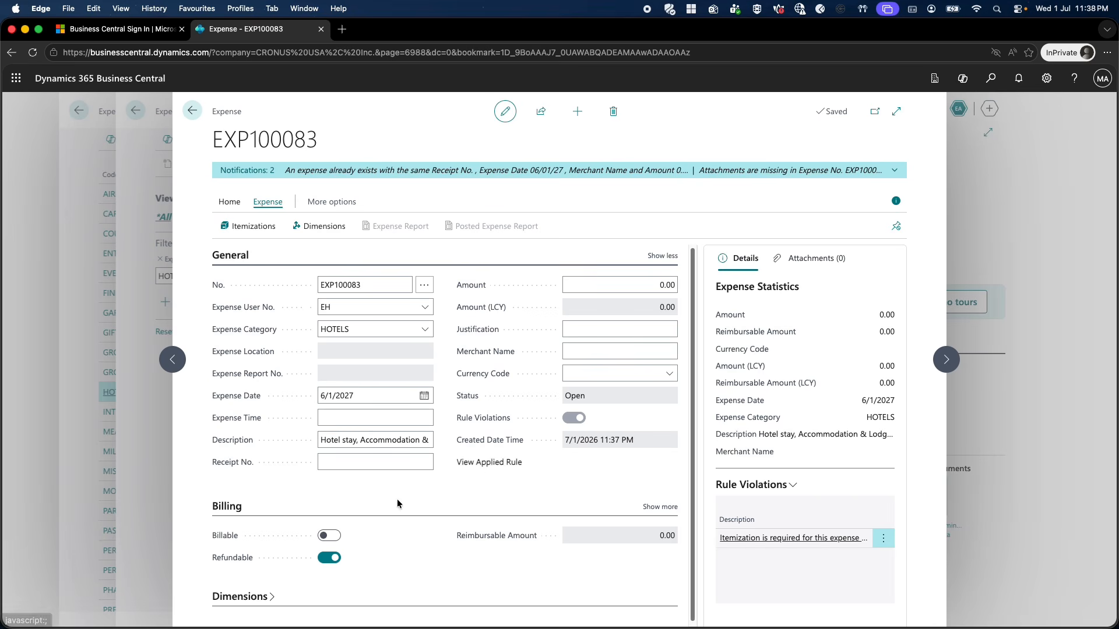
click(485, 465)
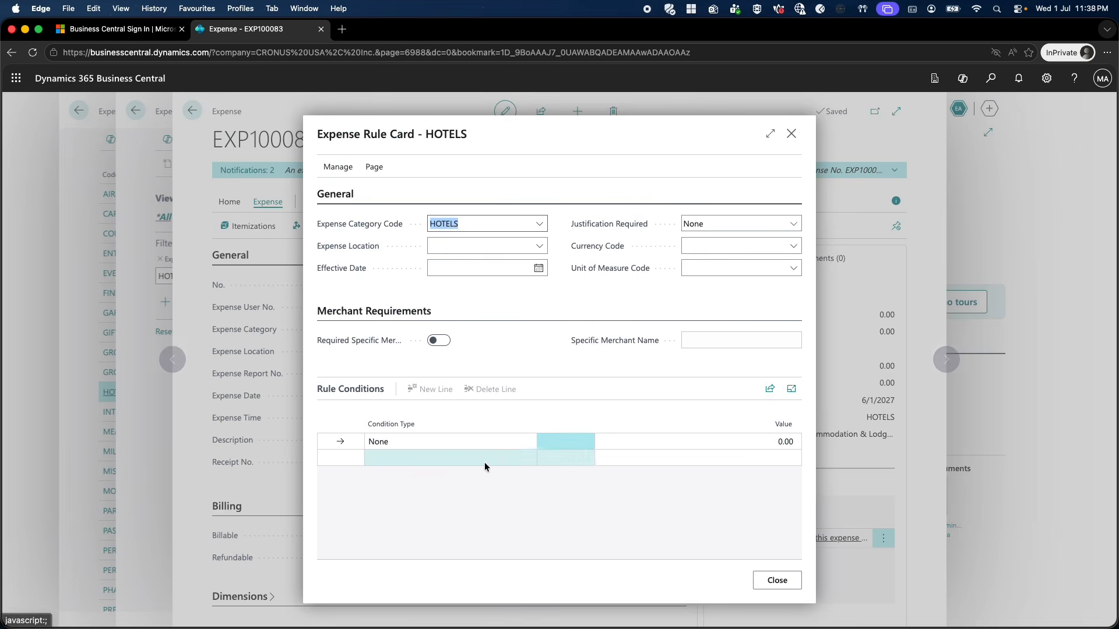
click(459, 226)
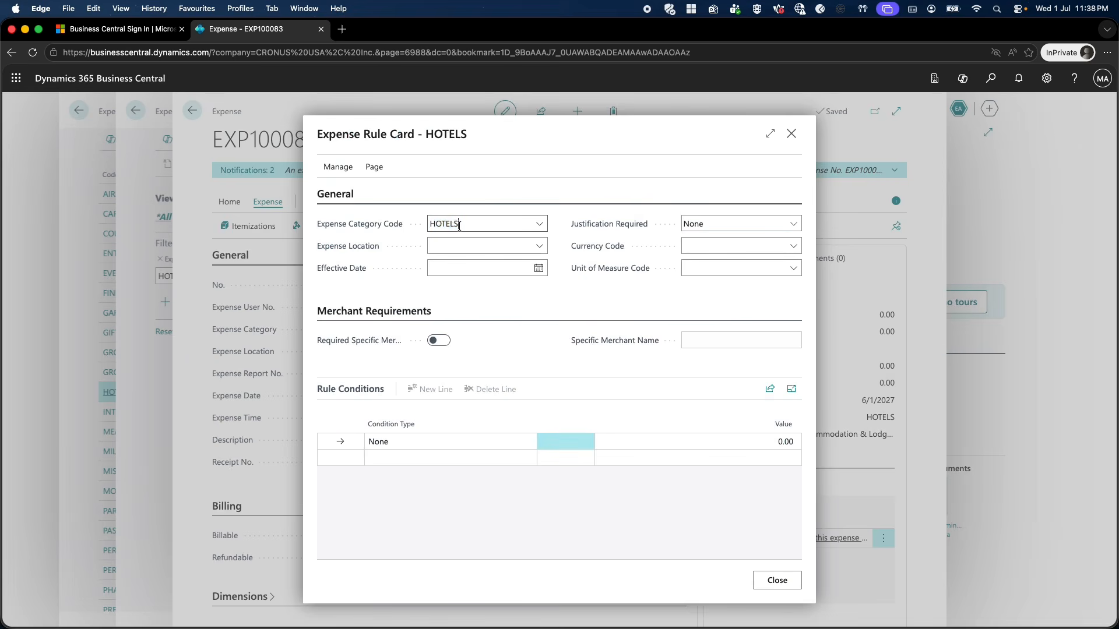
drag(465, 226, 412, 227)
click(492, 222)
click(539, 223)
click(630, 362)
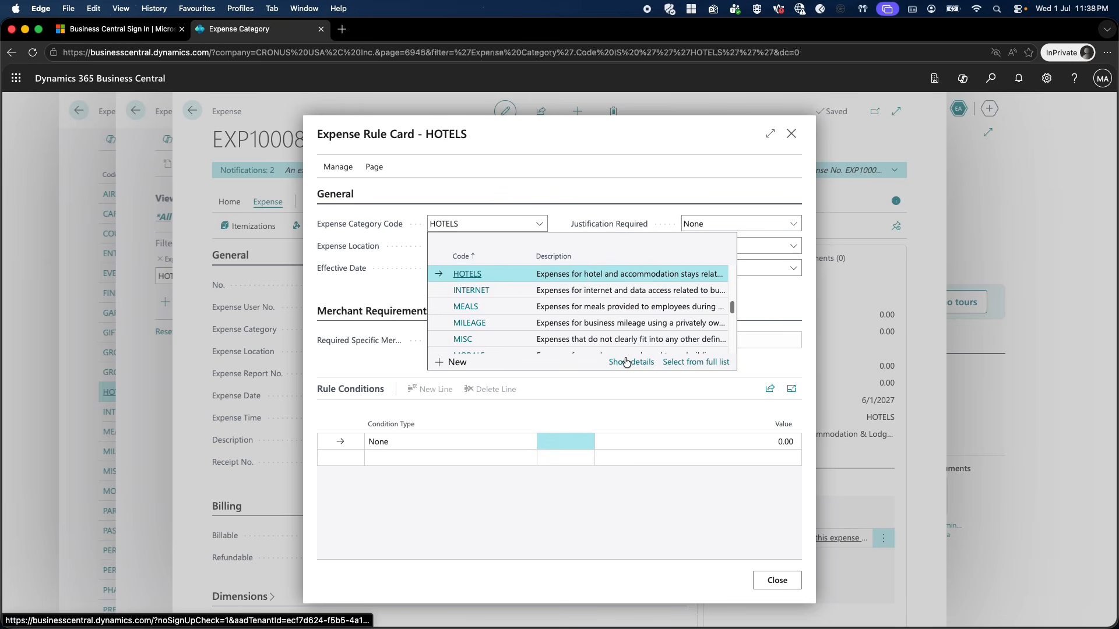
- Review the Expense Detail Required setting of the HOTELS category, and close the category and rule cards
drag(553, 343, 754, 343)
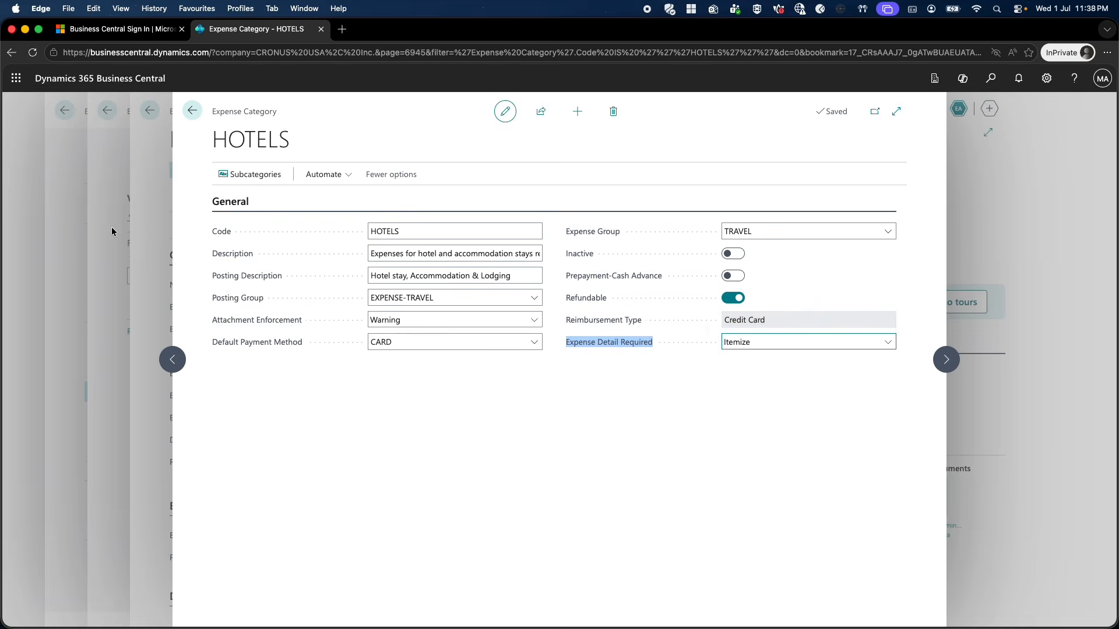
click(192, 112)
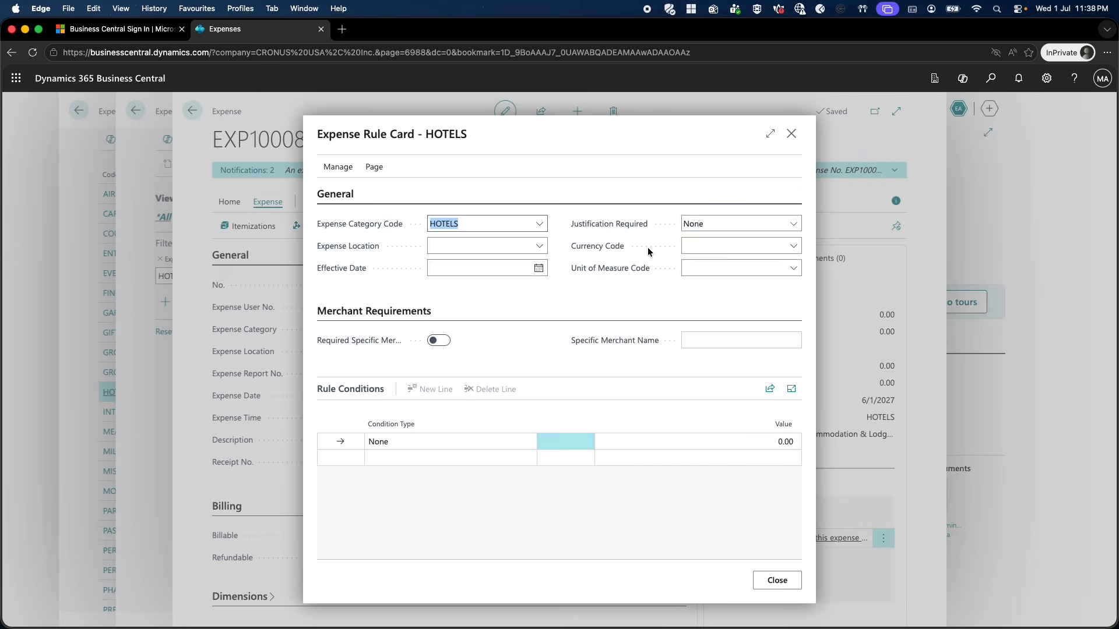
click(798, 133)
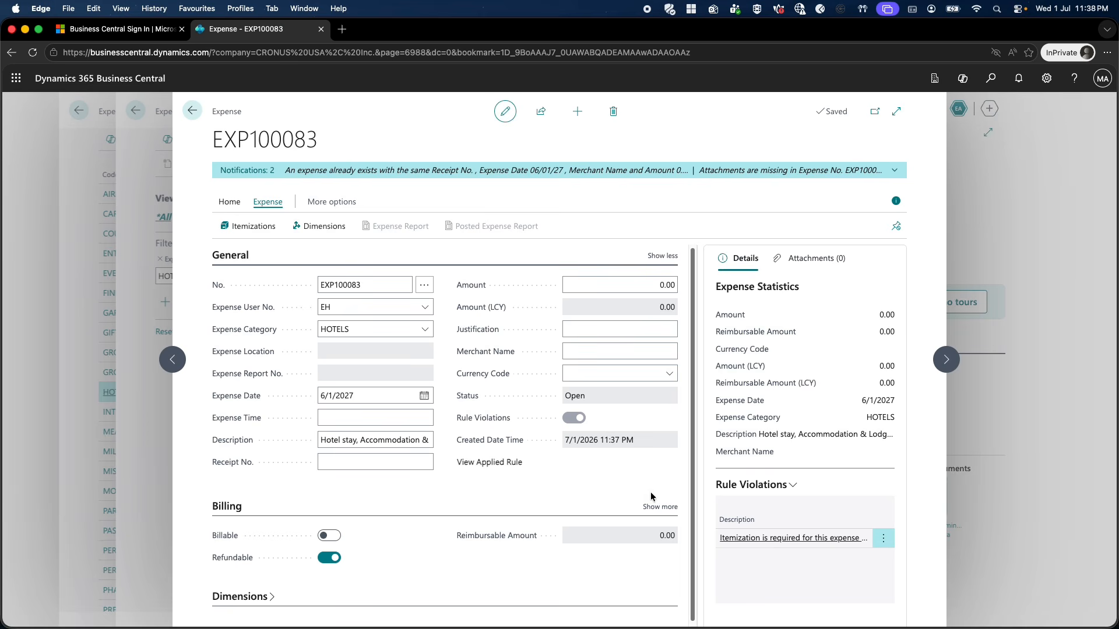
- Open the new hotel expense's itemizations and add lines for the subcategories BREAKFAST, FEE and DEPOSIT
click(275, 229)
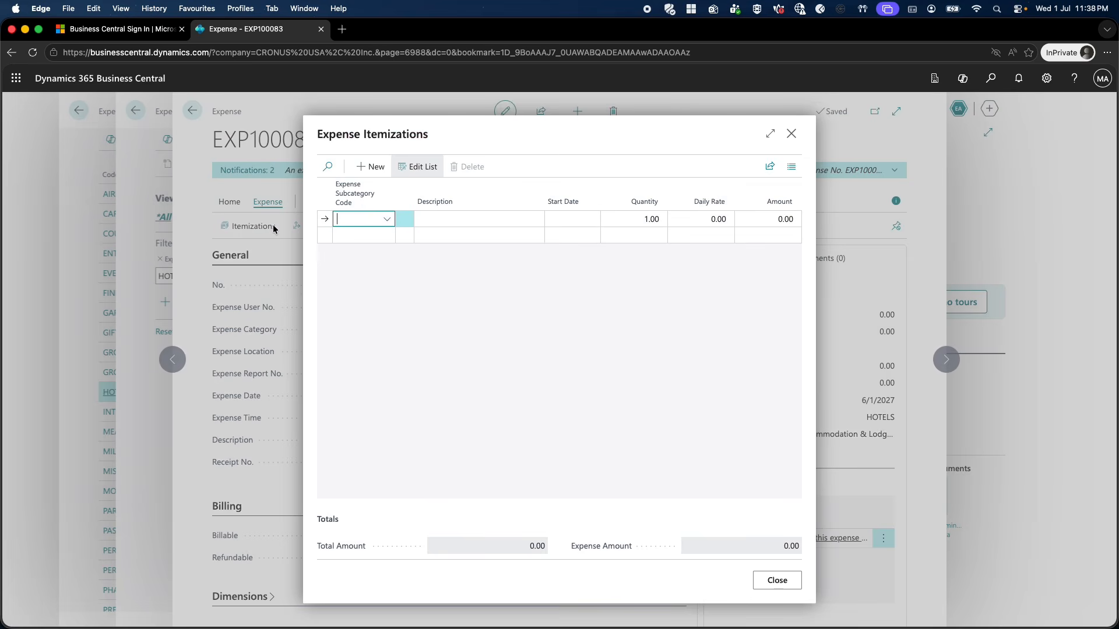
click(367, 219)
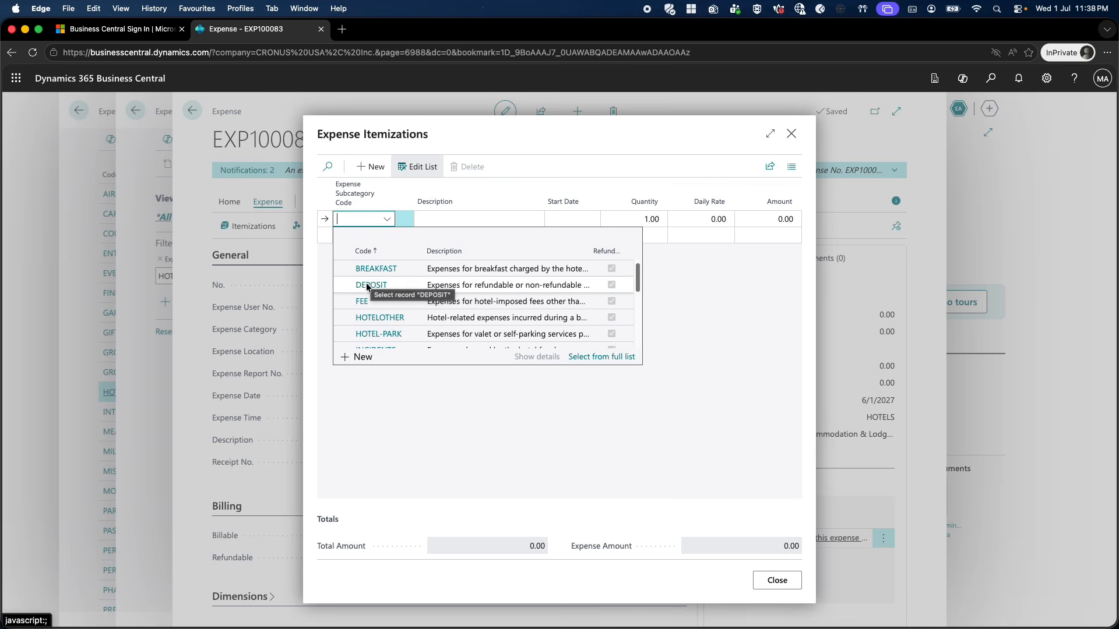
click(376, 269)
click(371, 243)
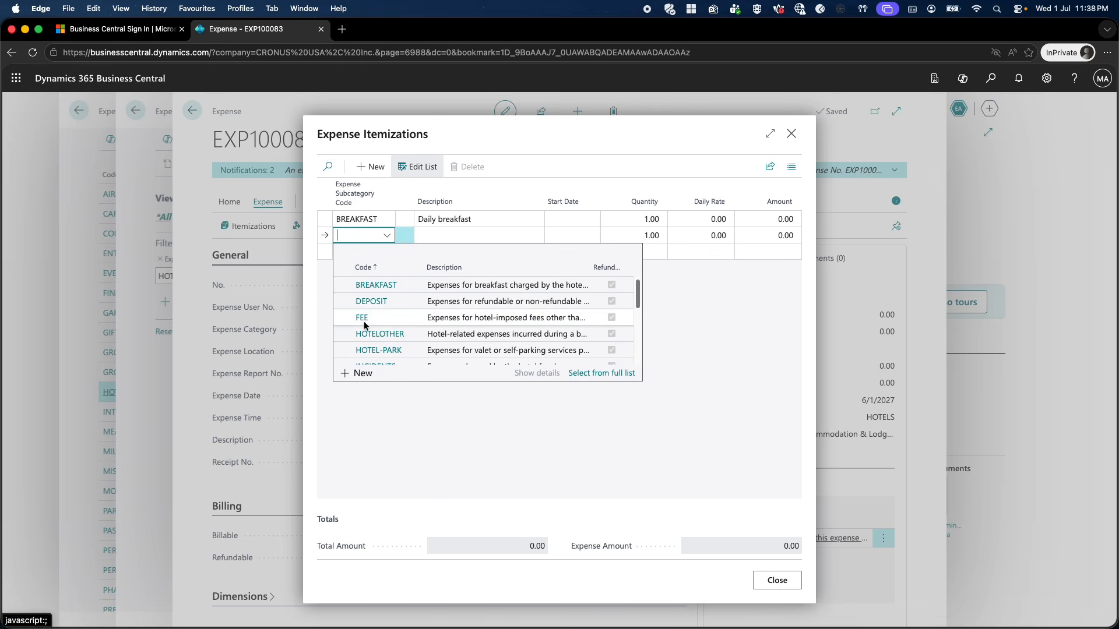
click(363, 319)
click(365, 257)
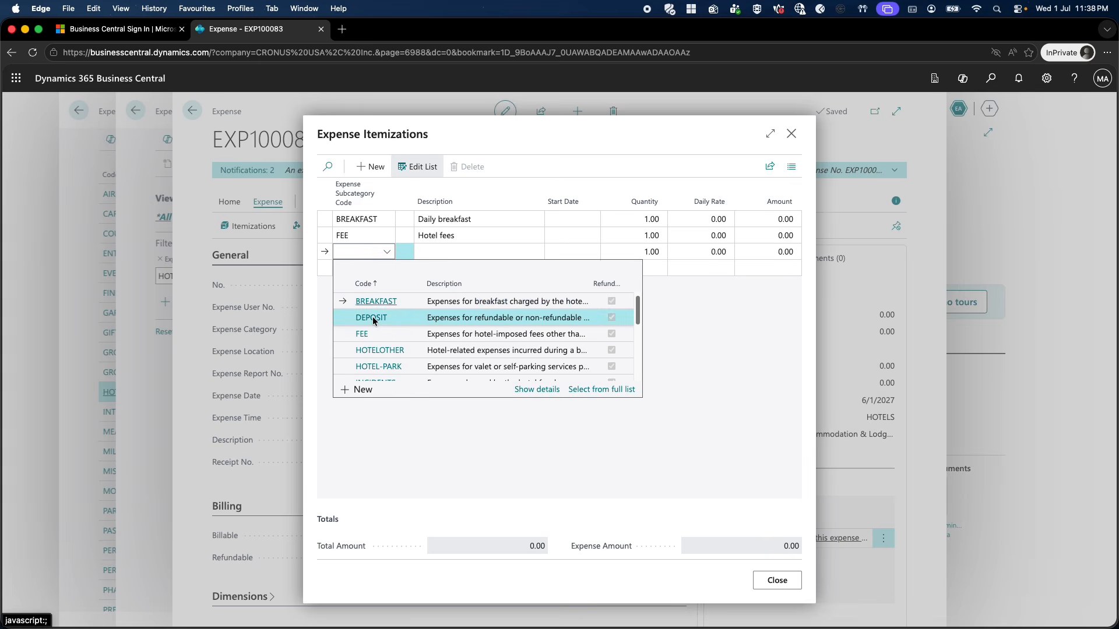
click(373, 319)
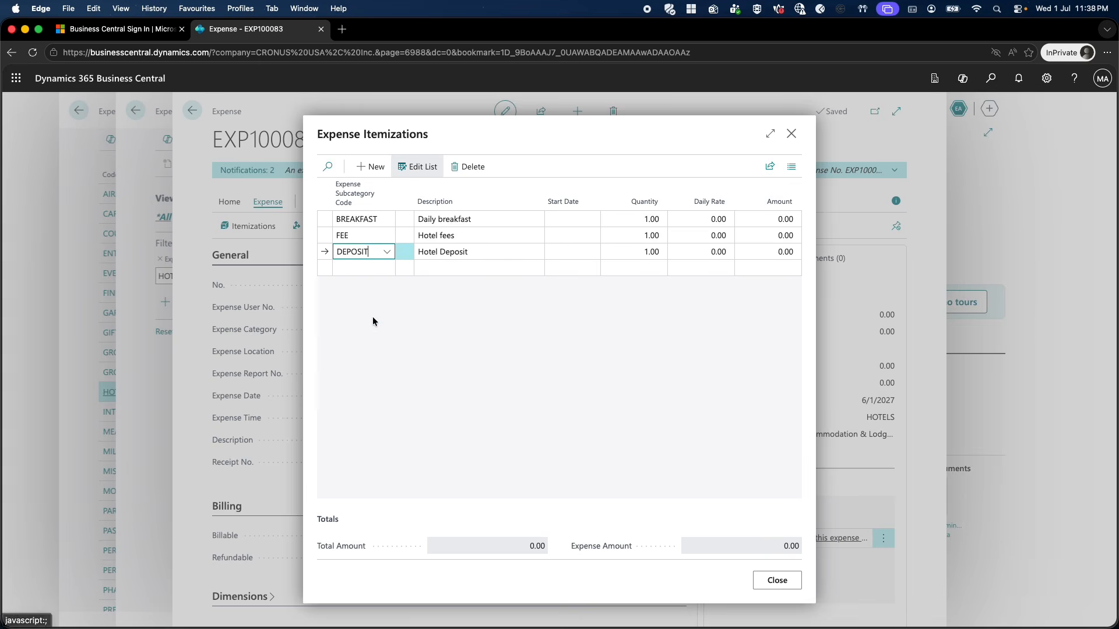
- Set the start date of the BREAKFAST, FEE and DEPOSIT itemization lines to 7/1/2026
click(627, 219)
click(587, 219)
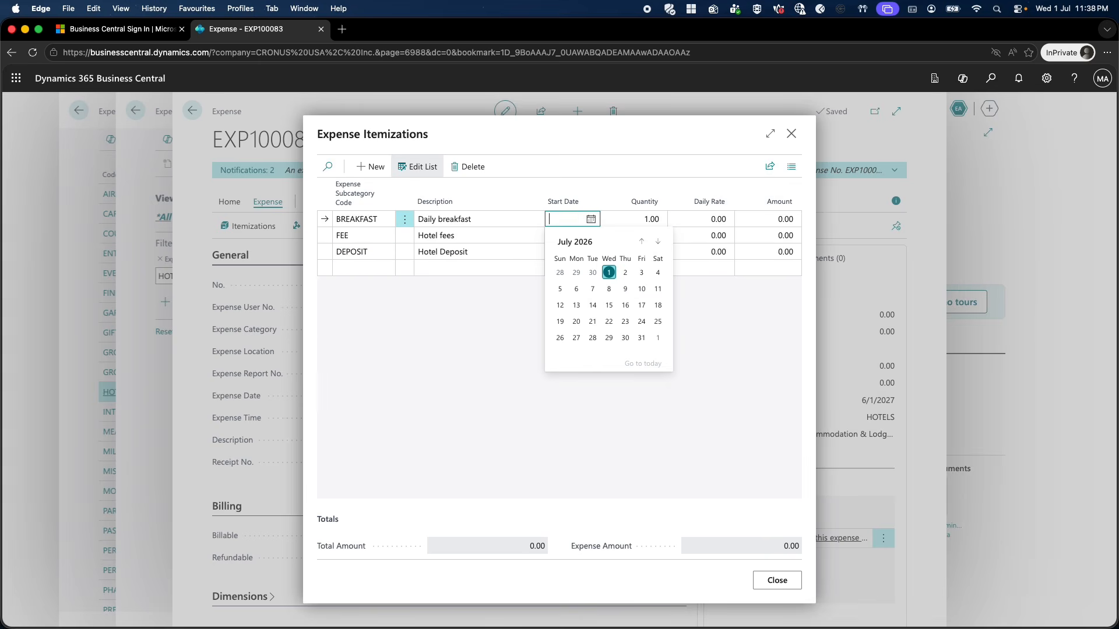
text(t)
key(Tab)
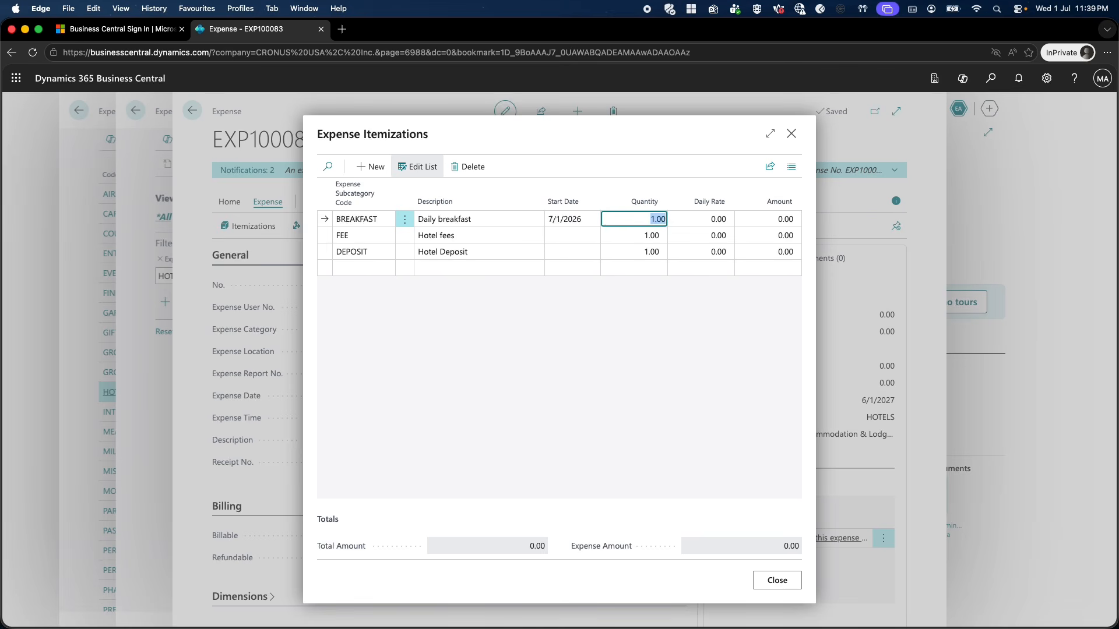
key(Down)
key(shift+Tab)
key(F8)
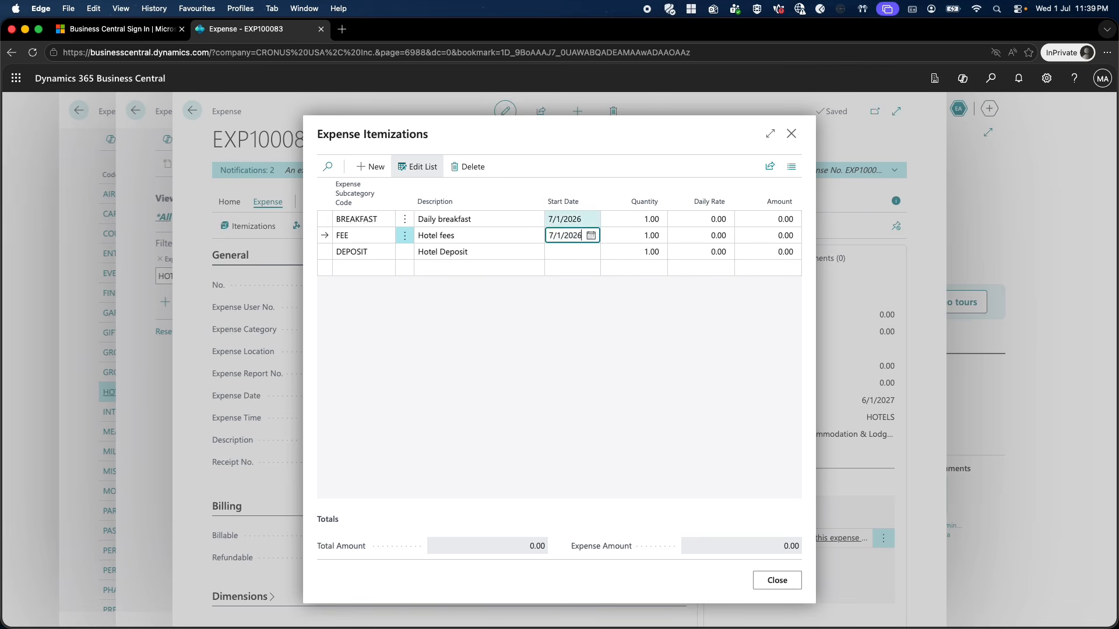
key(Down)
key(F8)
key(Up)
key(Up)
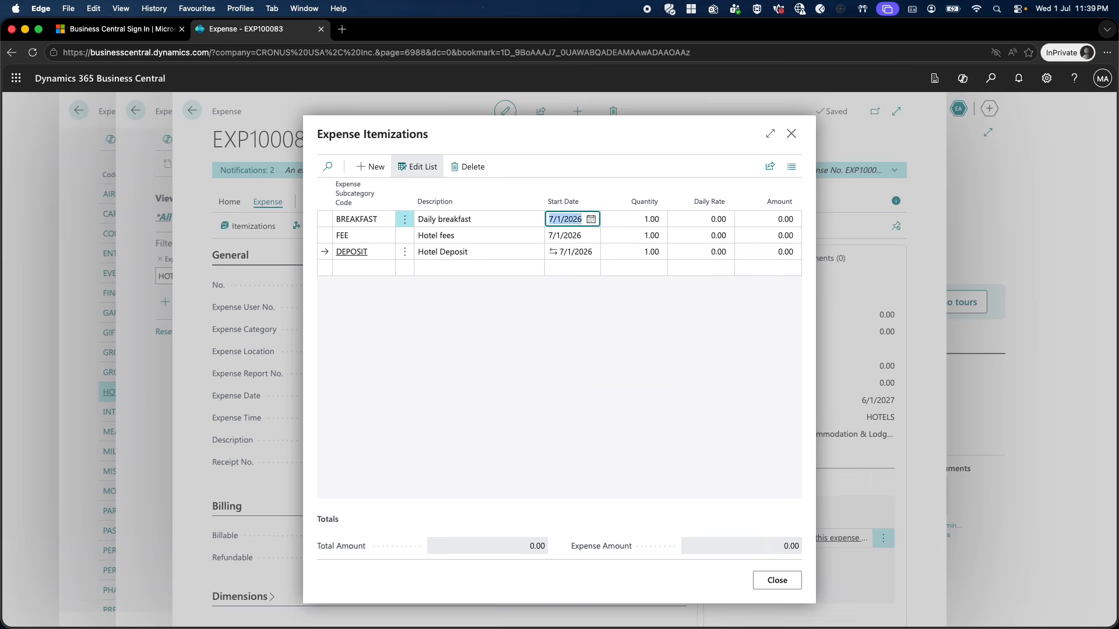
- Set the daily rates of the itemization lines to 100 for BREAKFAST, 200 for FEE and 300 for DEPOSIT
key(Tab)
key(Tab)
text(100)
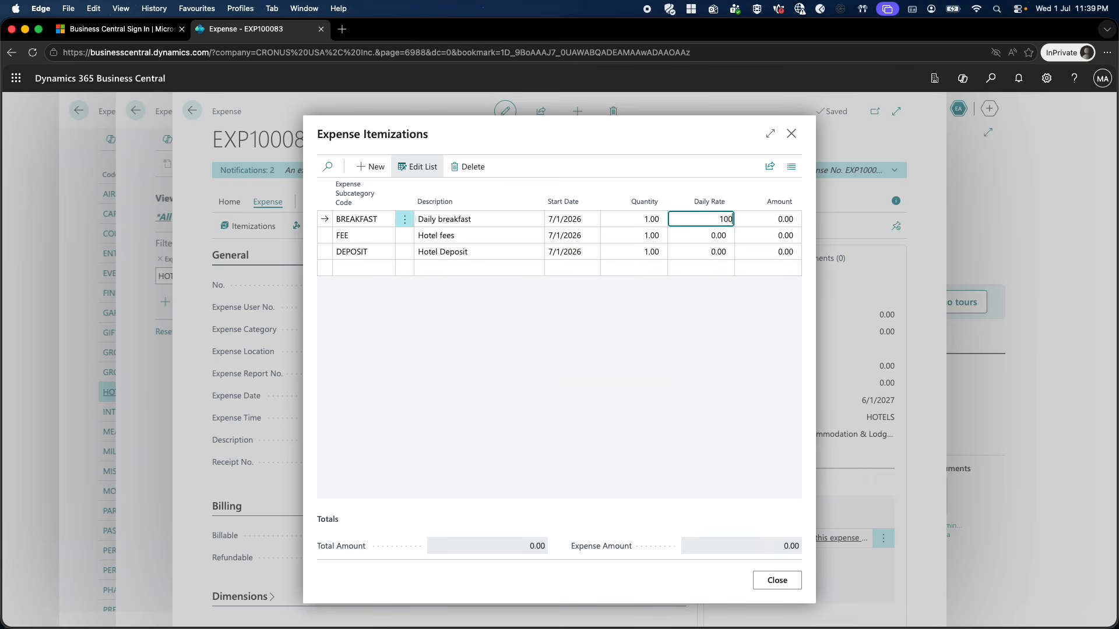
key(Down)
text(20)
key(Down)
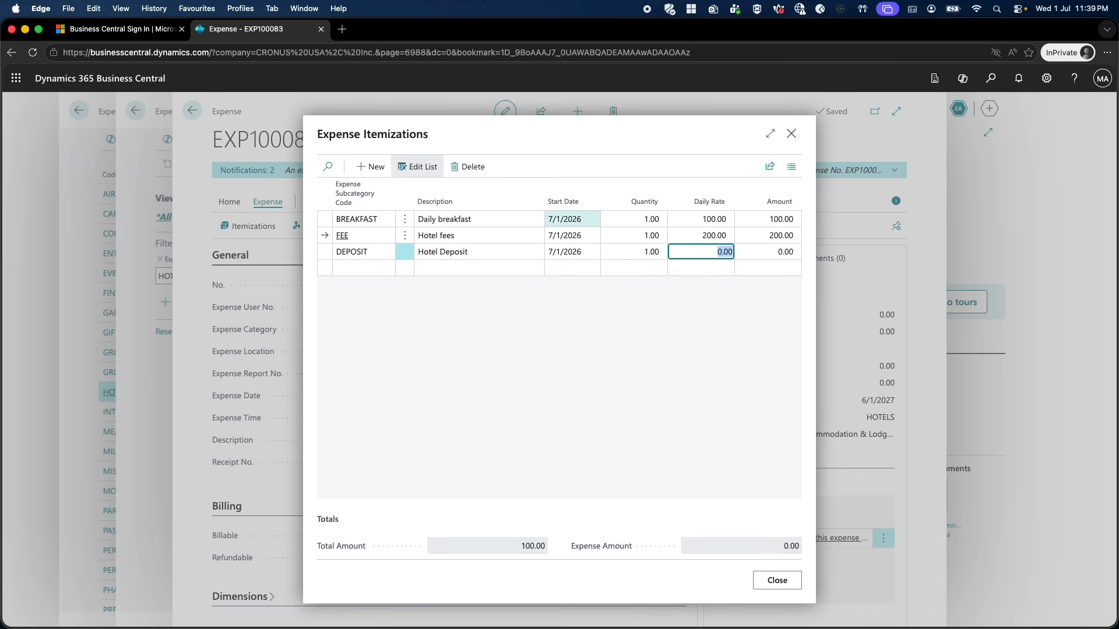
text(300)
key(Up)
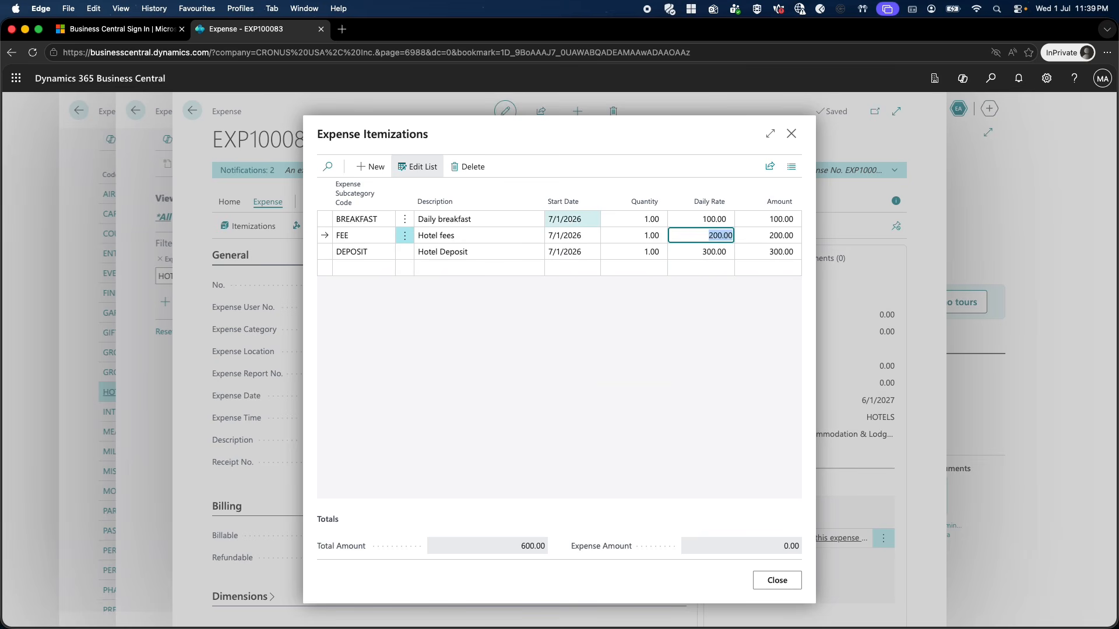
- Check the itemization total against the expense amount, close the itemizations and set the expense's Amount to 600
click(532, 543)
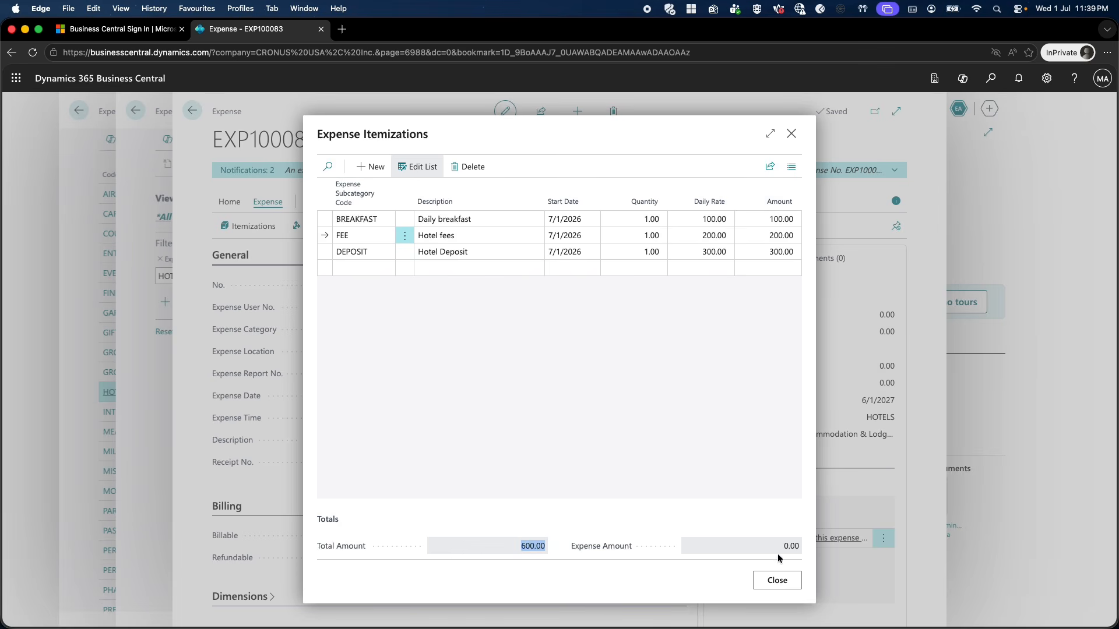
click(779, 582)
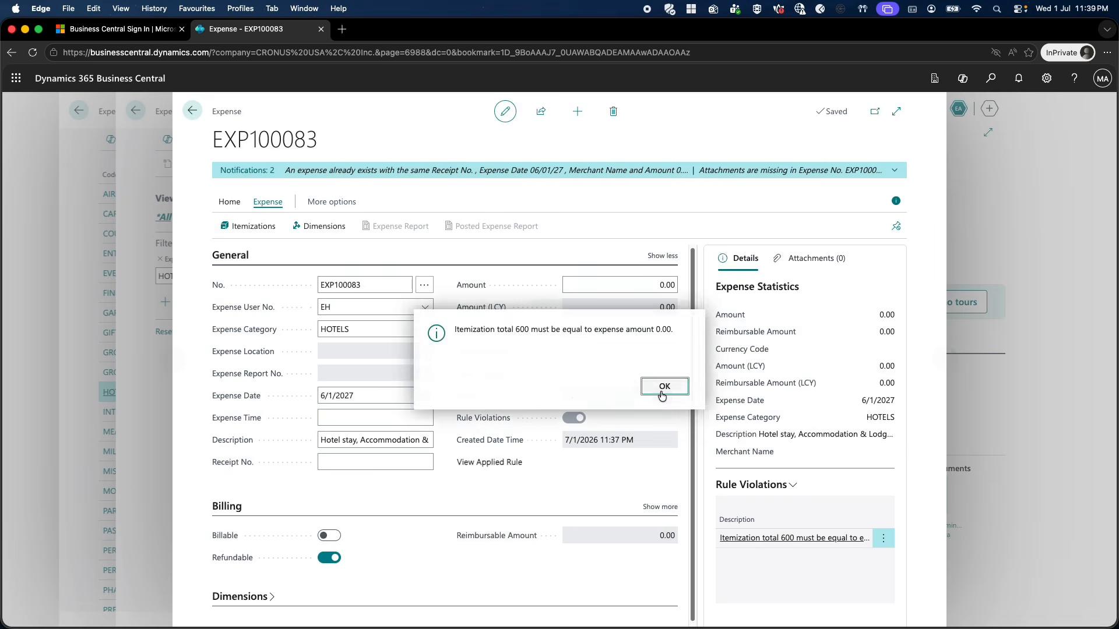
click(663, 387)
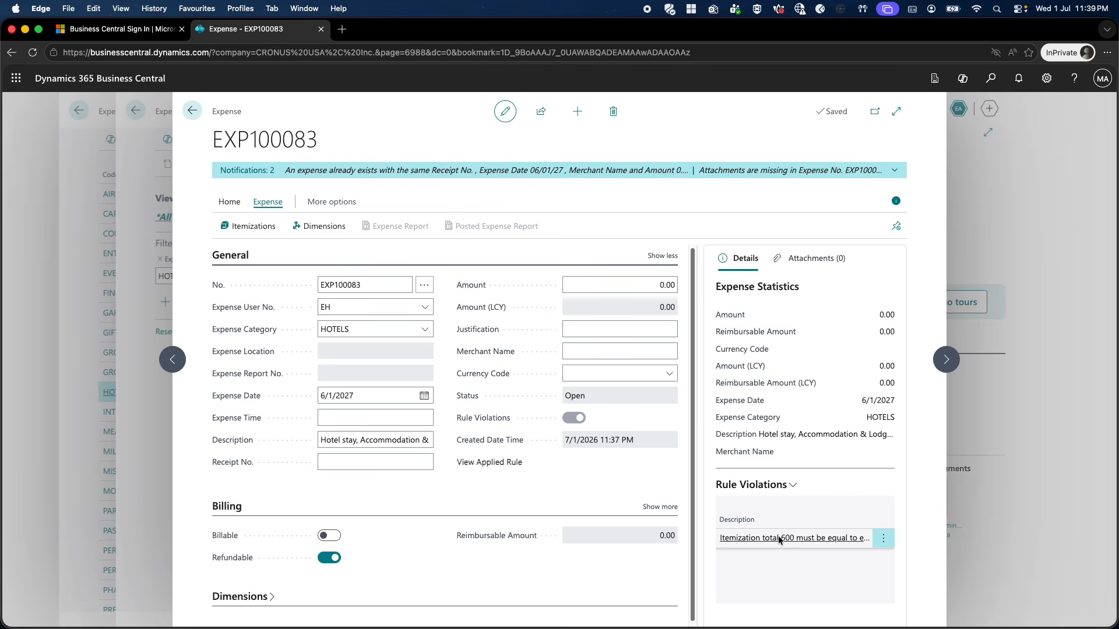
click(651, 284)
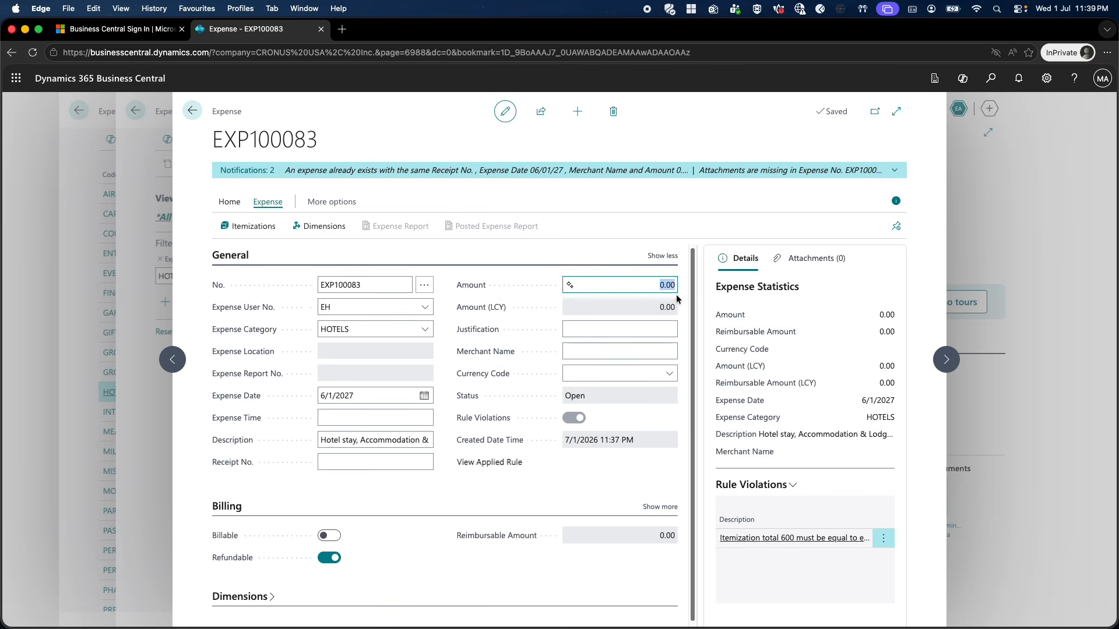
text(600)
key(Tab)
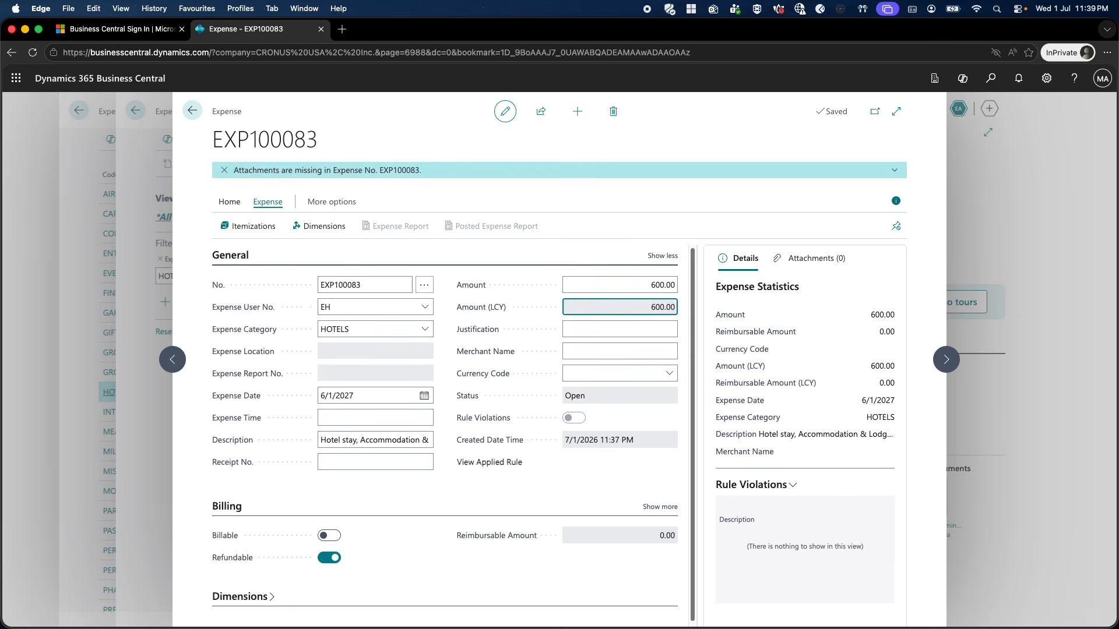
- Reopen the expense's itemizations and add a fourth line with the subcategory ROOM-SER
click(255, 226)
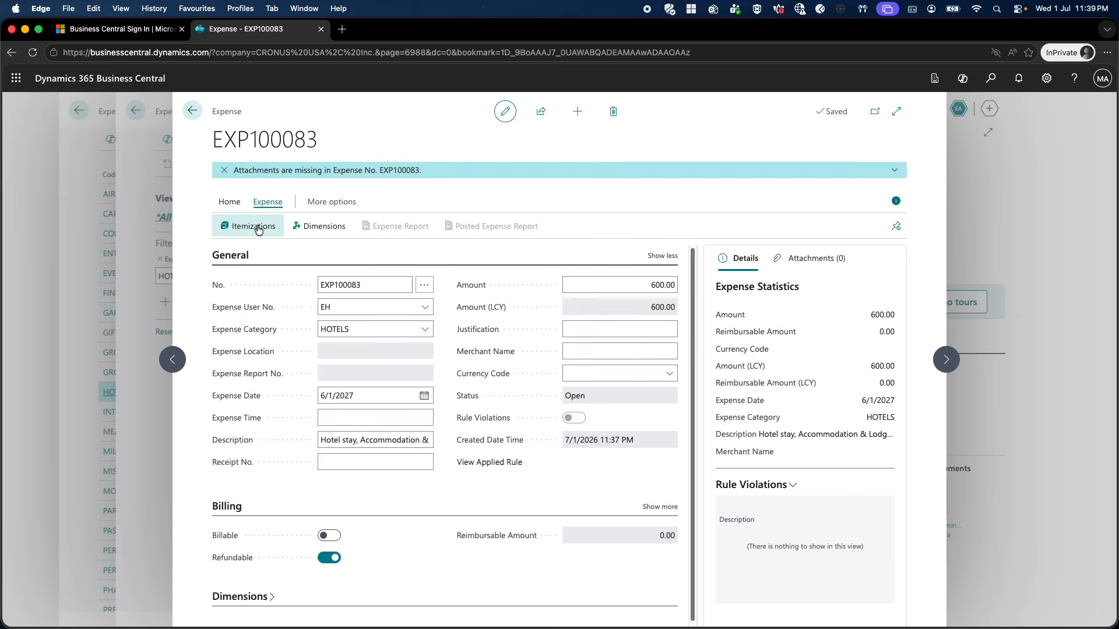
click(359, 268)
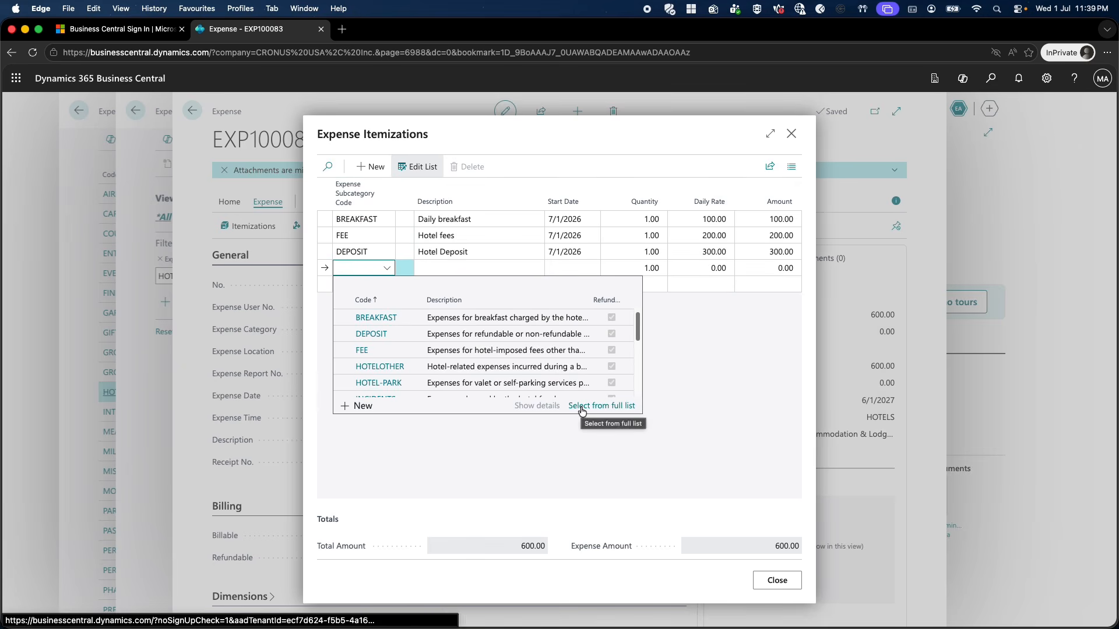
text(rom)
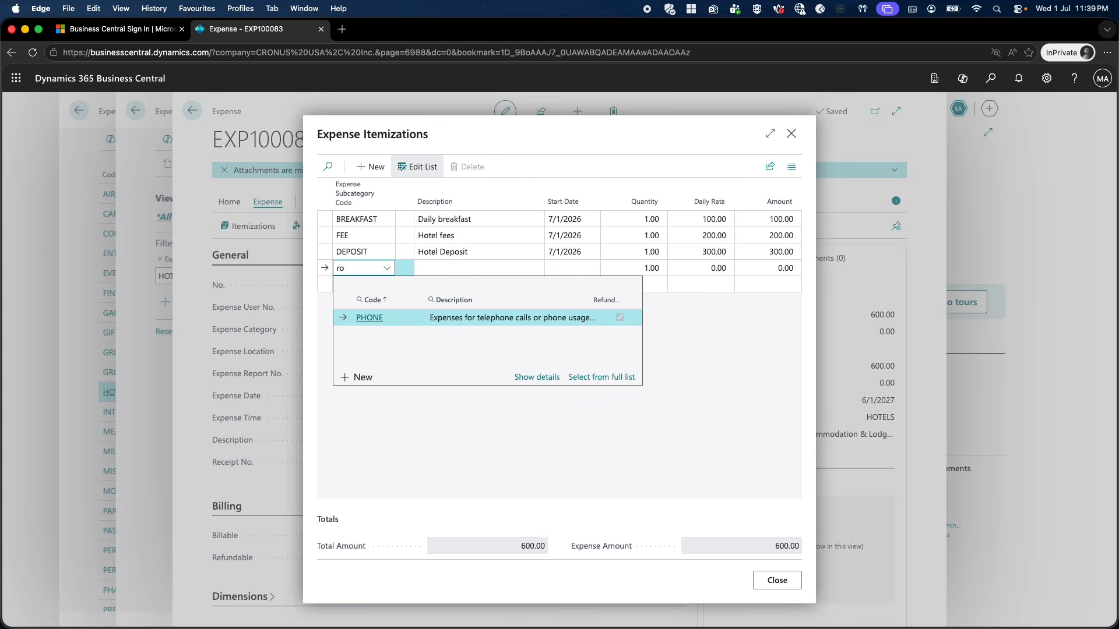
key(Down)
key(Down)
key(Down)
key(Down)
key(Down)
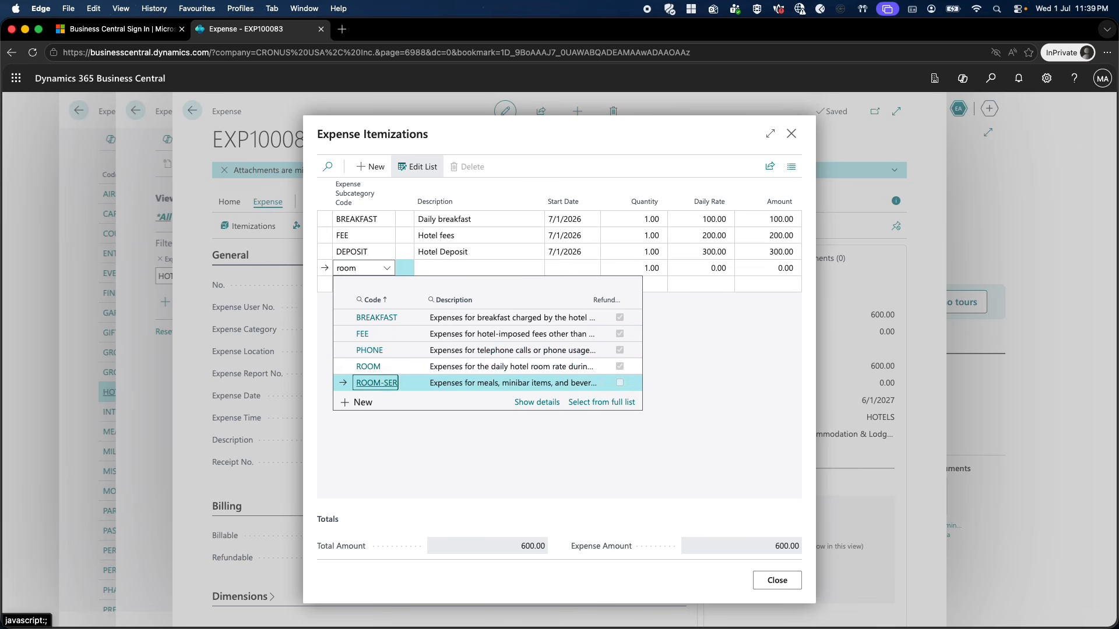
key(Return)
key(Tab)
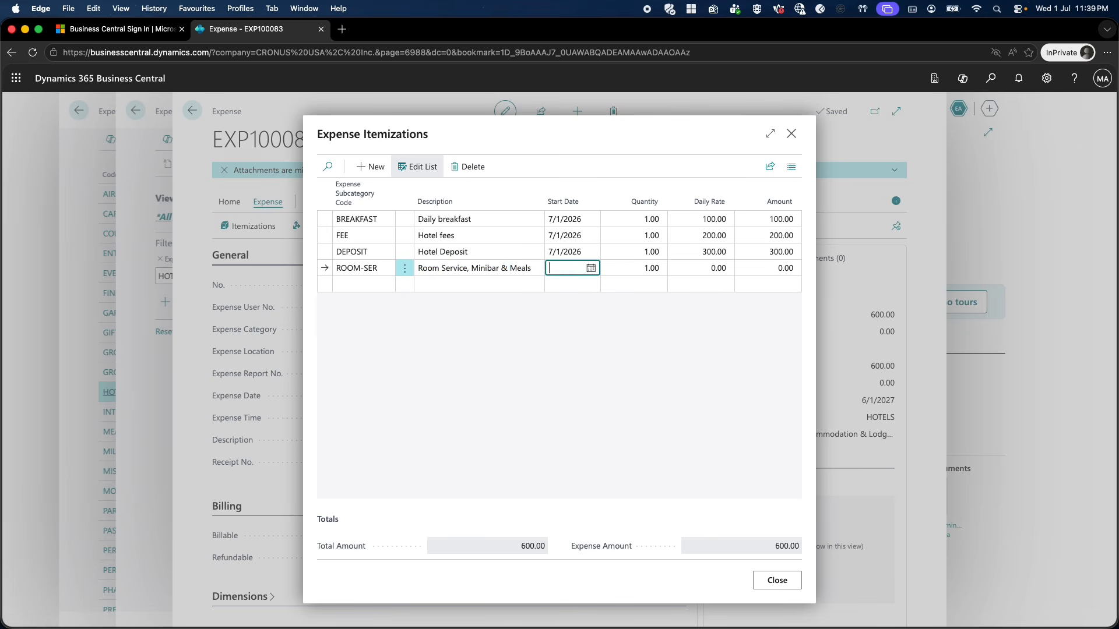
- Give the ROOM-SER line the start date 7/1/2026 and a daily rate of 500, and close the itemizations
key(Tab)
key(Tab)
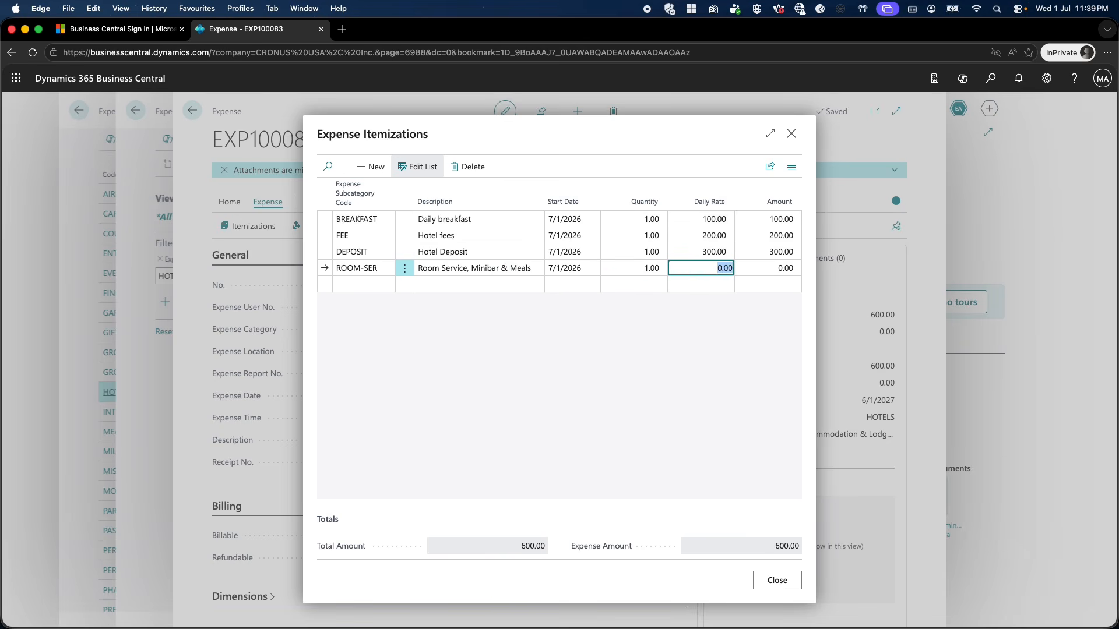
text(500)
key(Return)
key(Up)
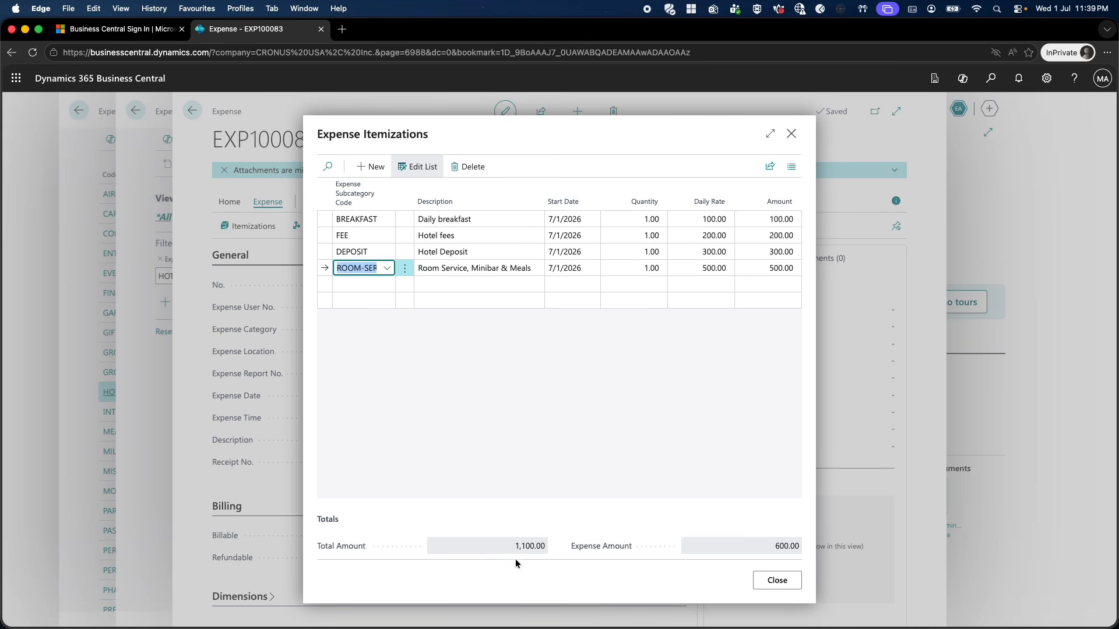
drag(516, 551, 544, 550)
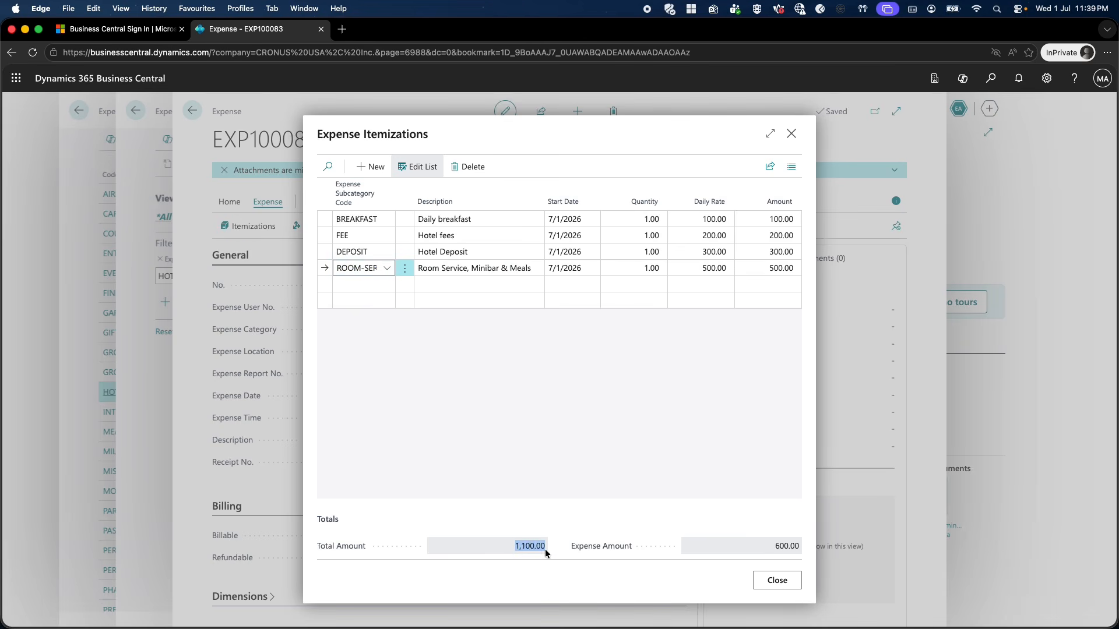
click(778, 580)
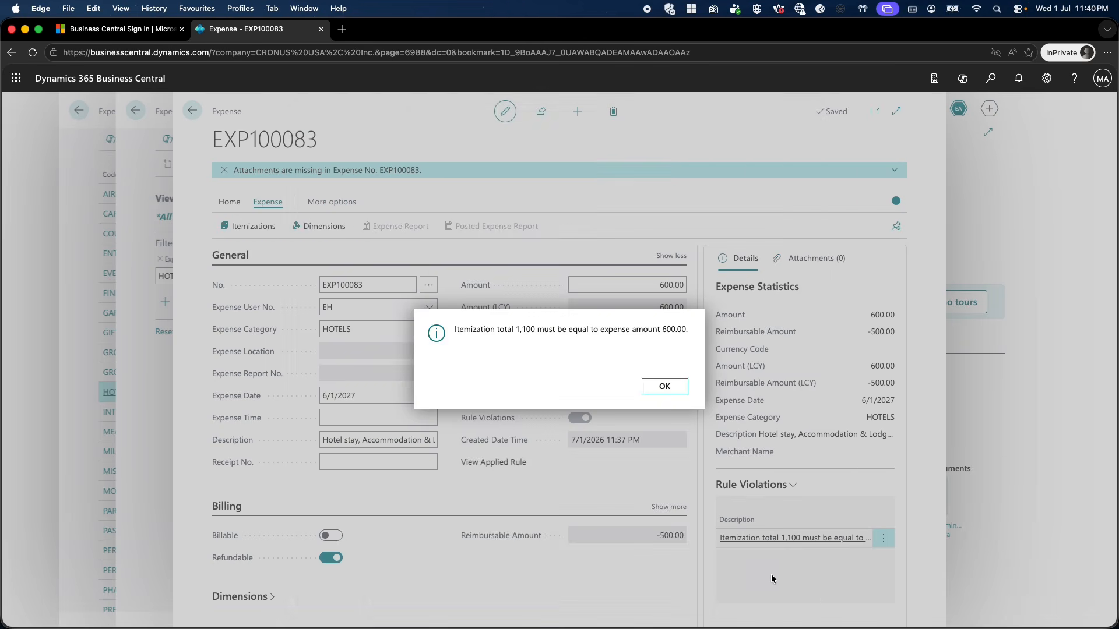
click(663, 386)
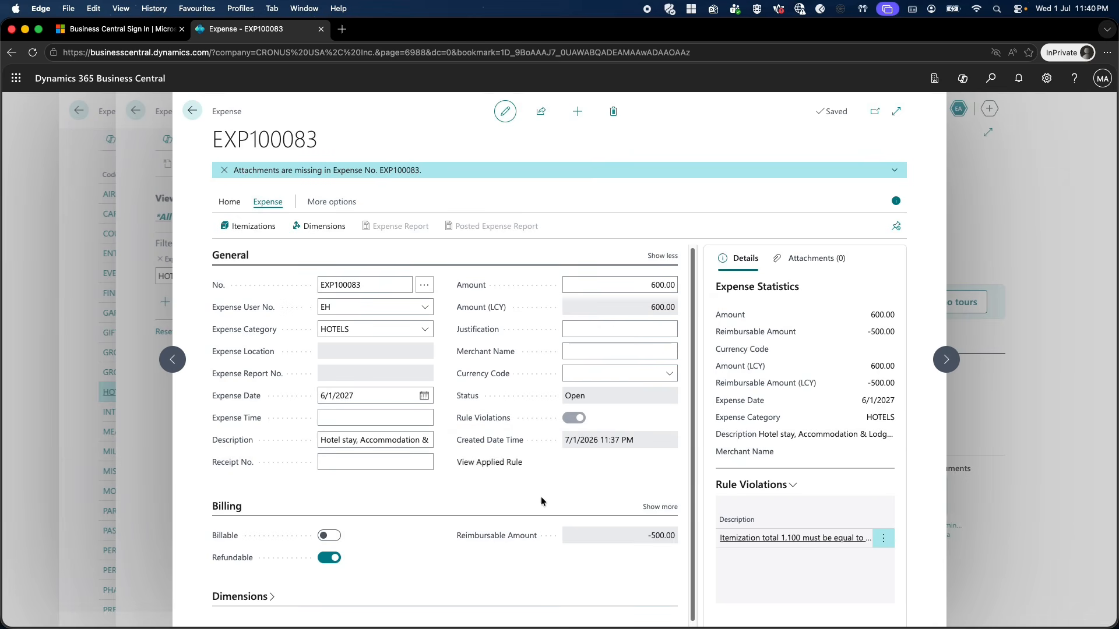
- Show the additional billing fields of the expense and review its non-refundable and reimbursable amounts
click(664, 508)
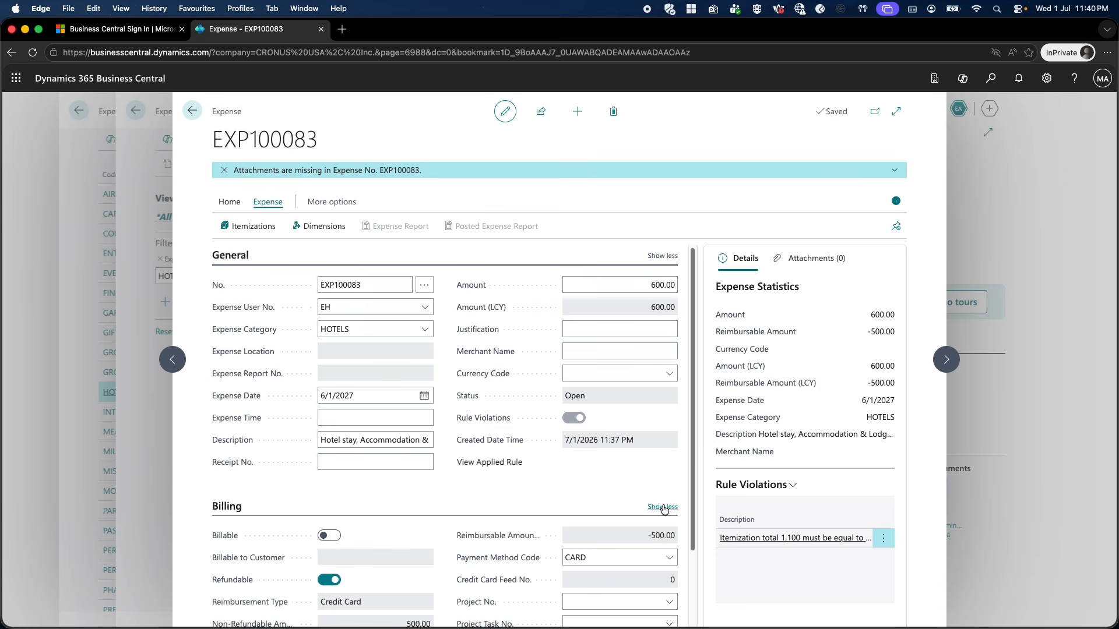
click(656, 507)
click(657, 508)
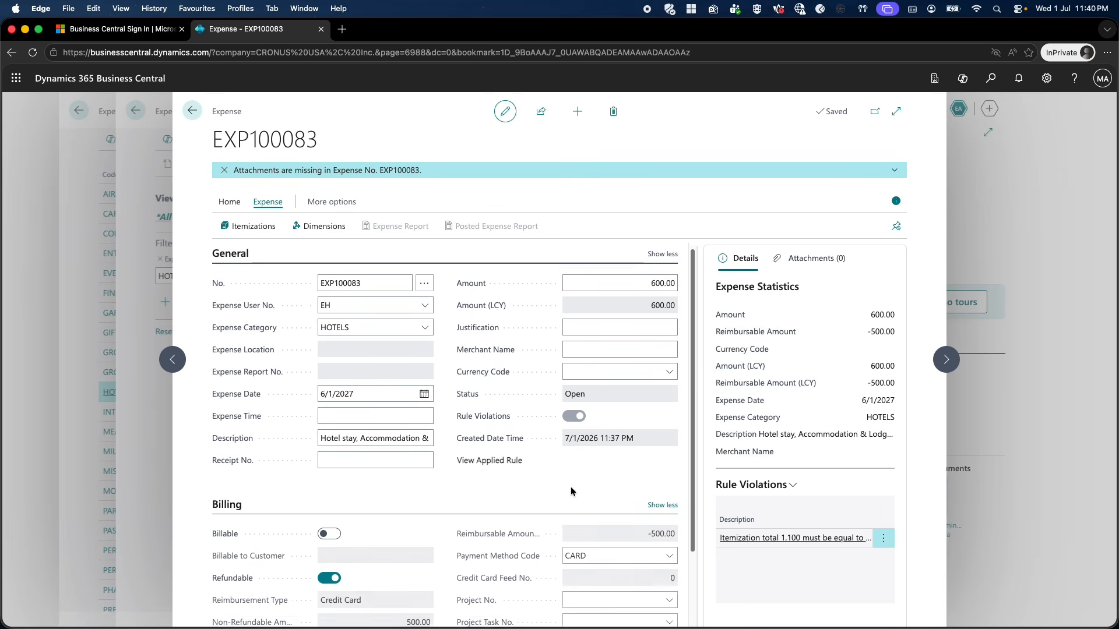
scroll(571, 487, down, 2)
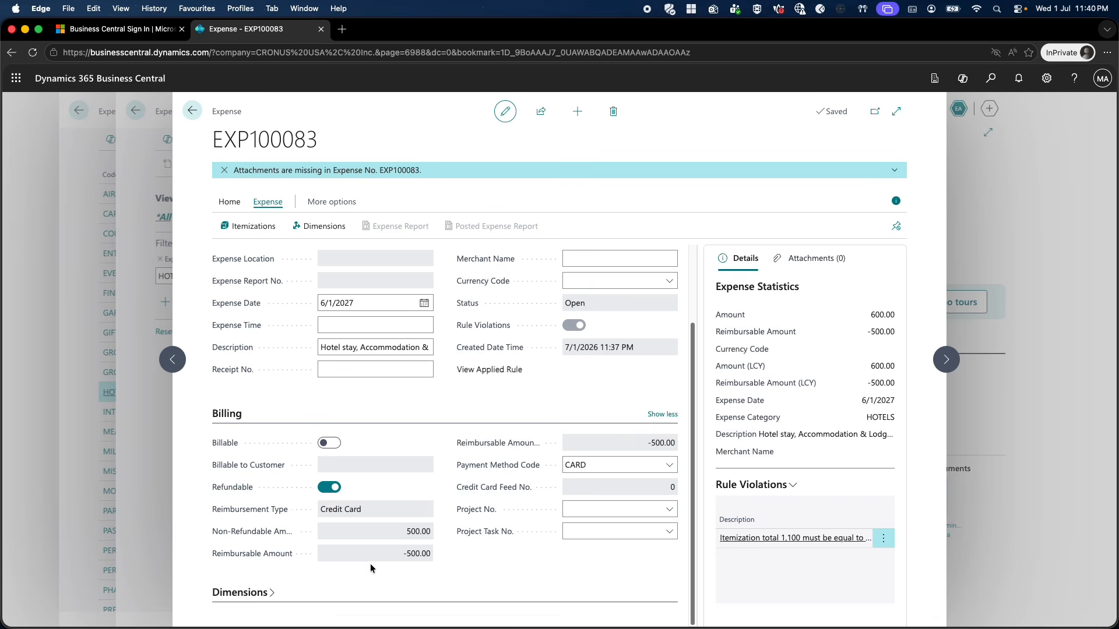
double_click(408, 533)
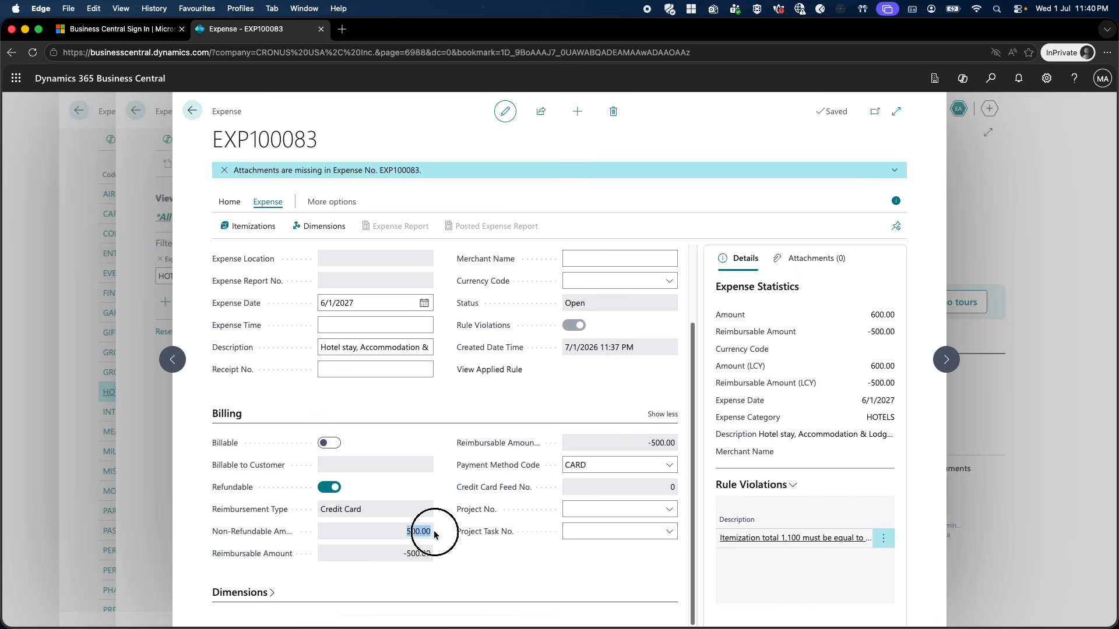
- Reopen the itemizations to check the daily rate of the ROOM-SER line, and close them
click(260, 233)
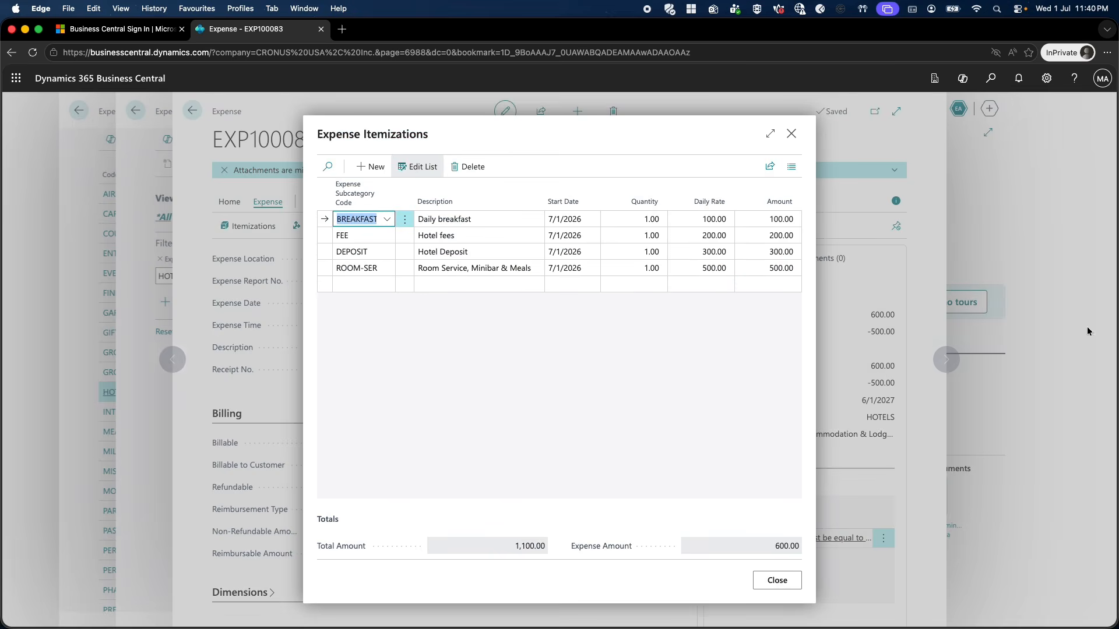
click(697, 268)
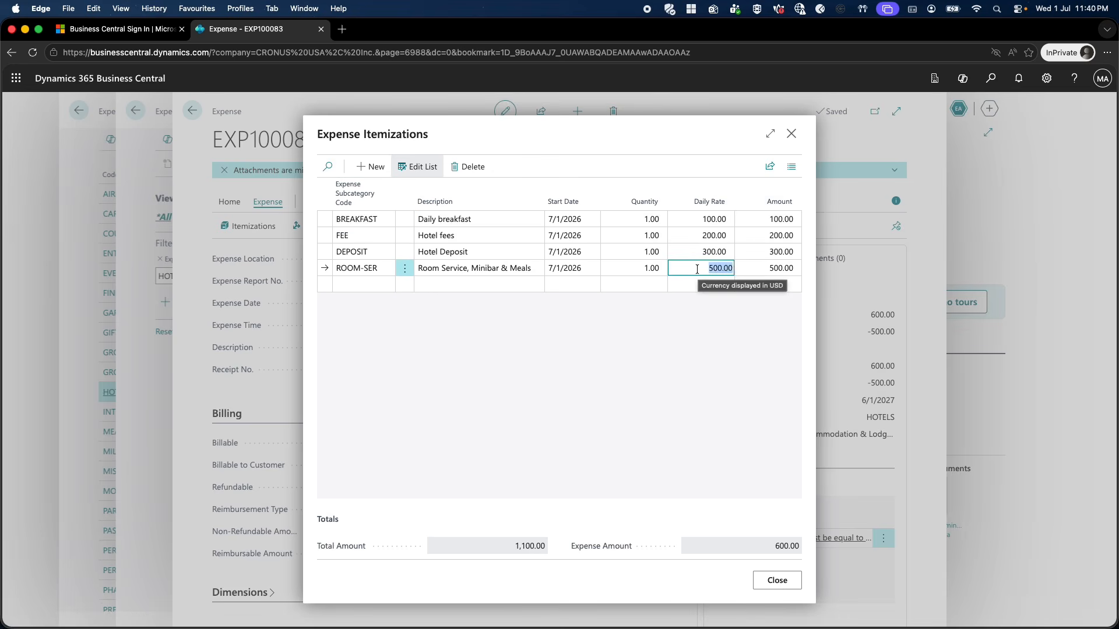
click(778, 581)
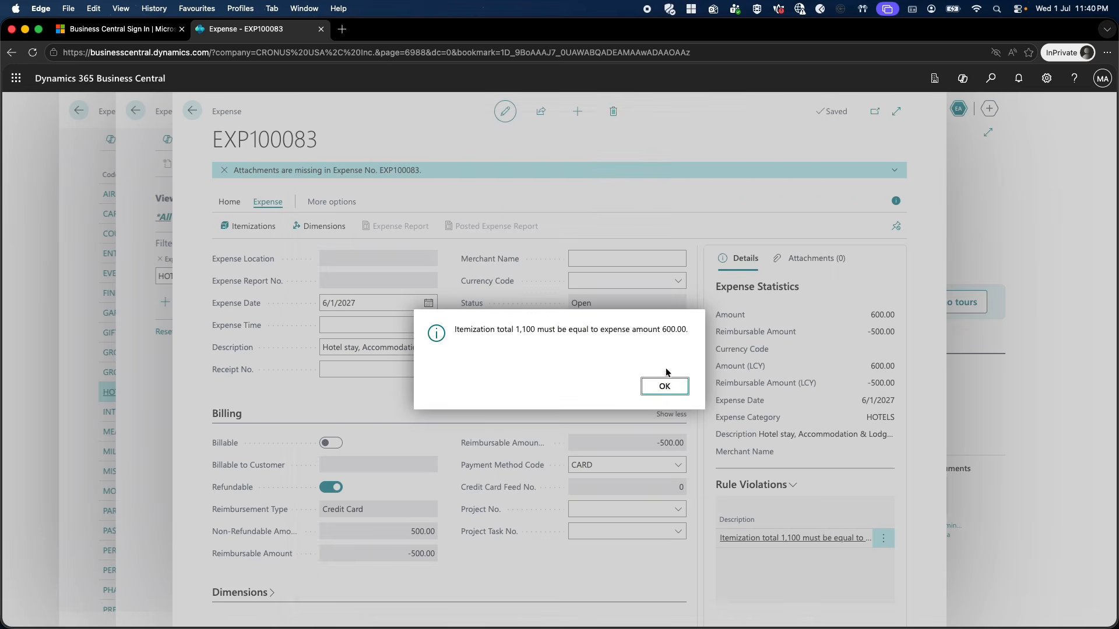
click(663, 387)
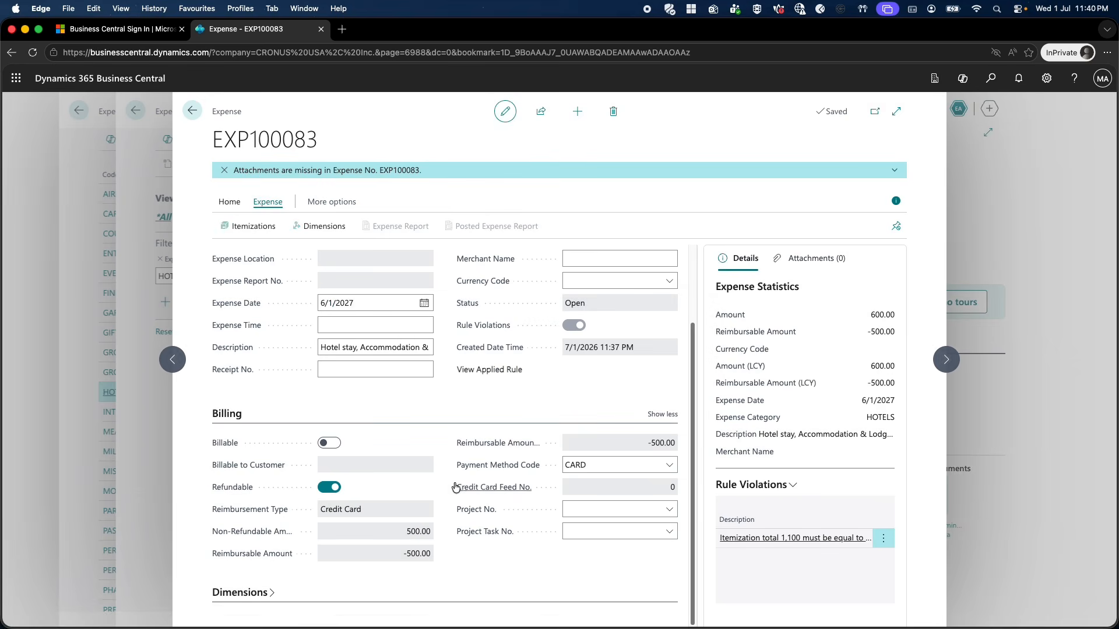
- Delete the ROOM-SER line from the expense's itemizations and close the itemizations
click(259, 227)
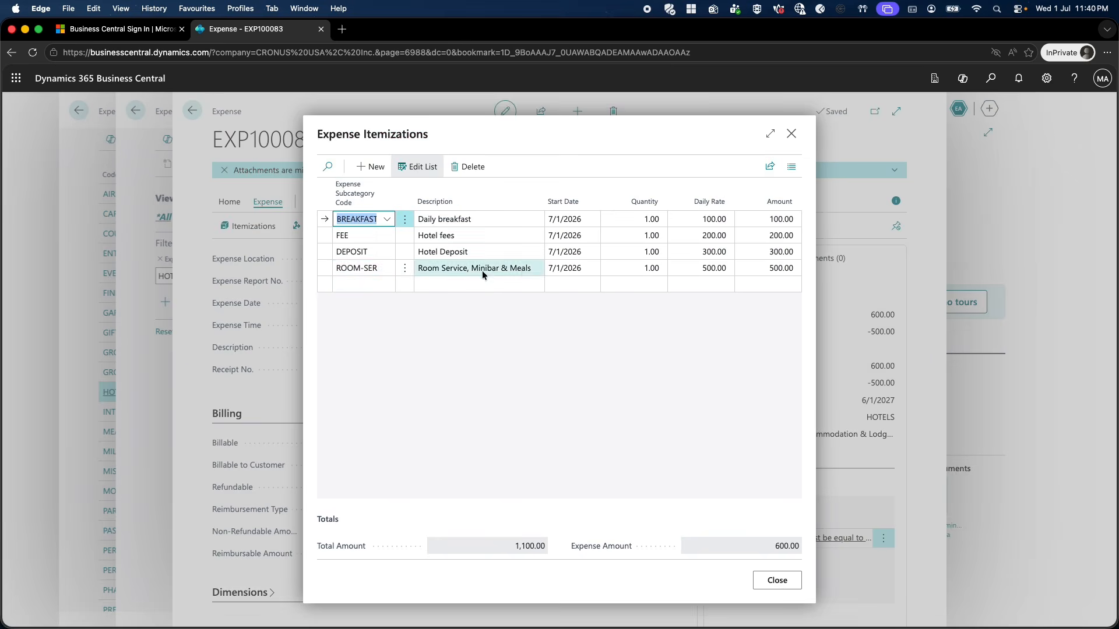
click(404, 269)
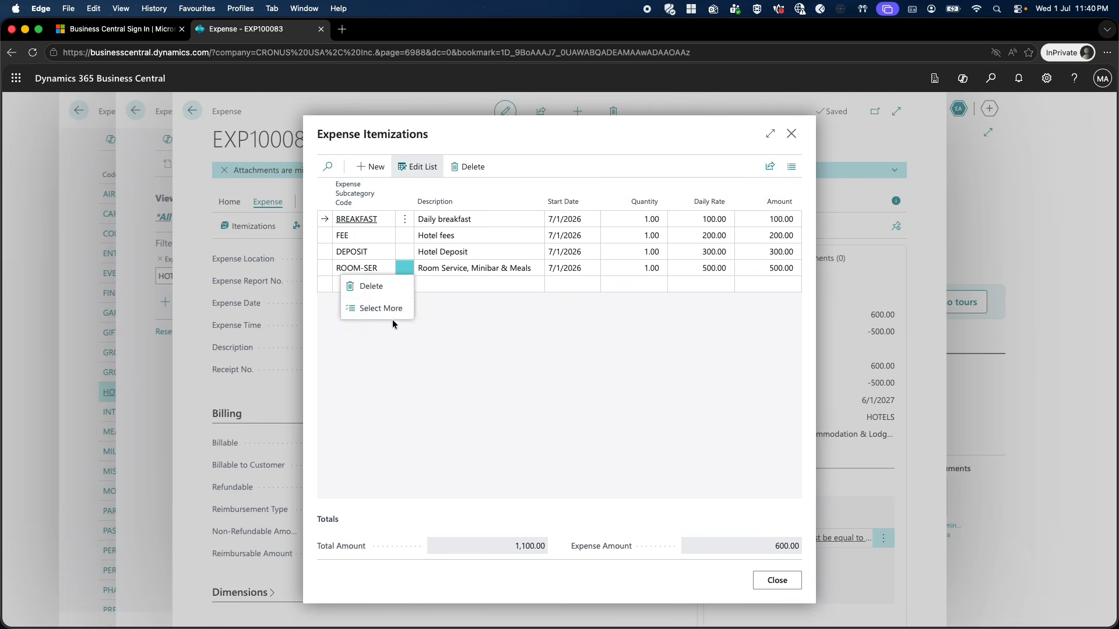
click(365, 285)
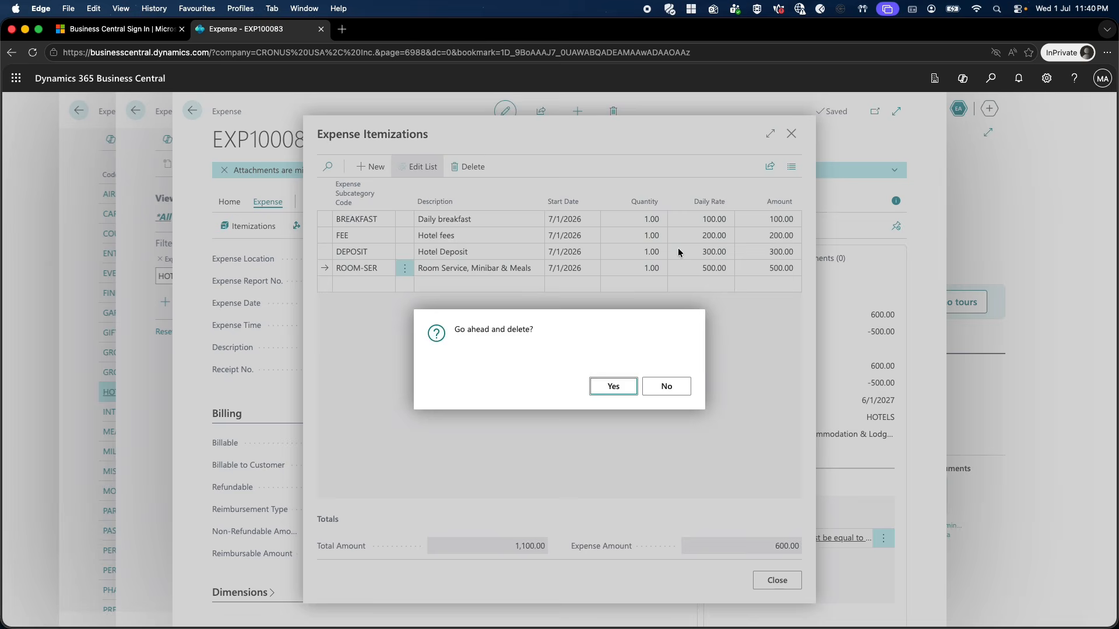
click(613, 386)
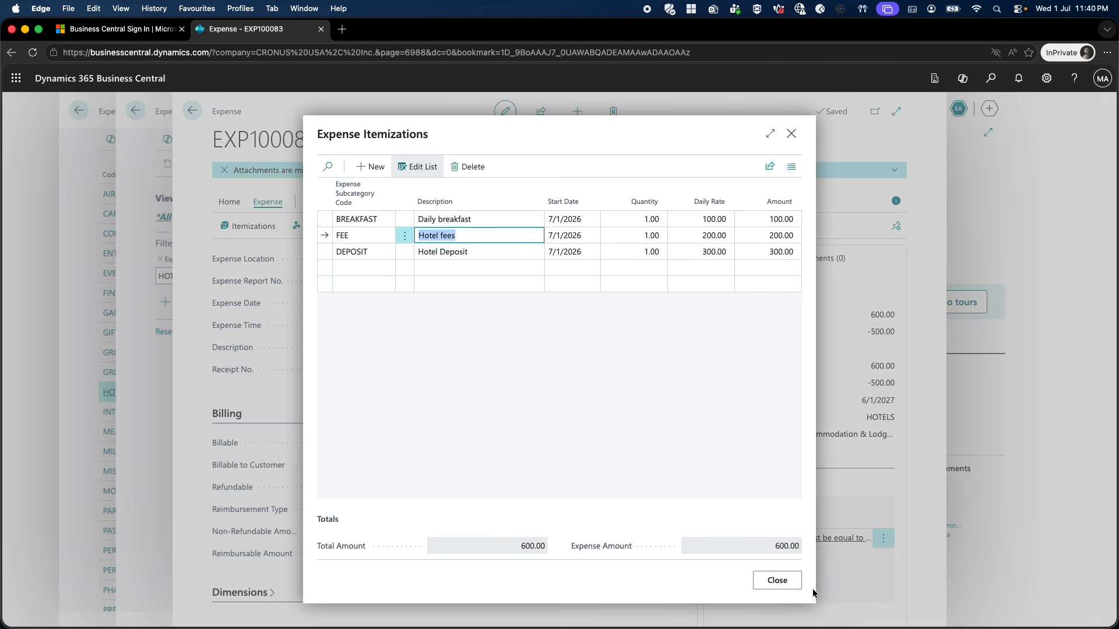
click(778, 580)
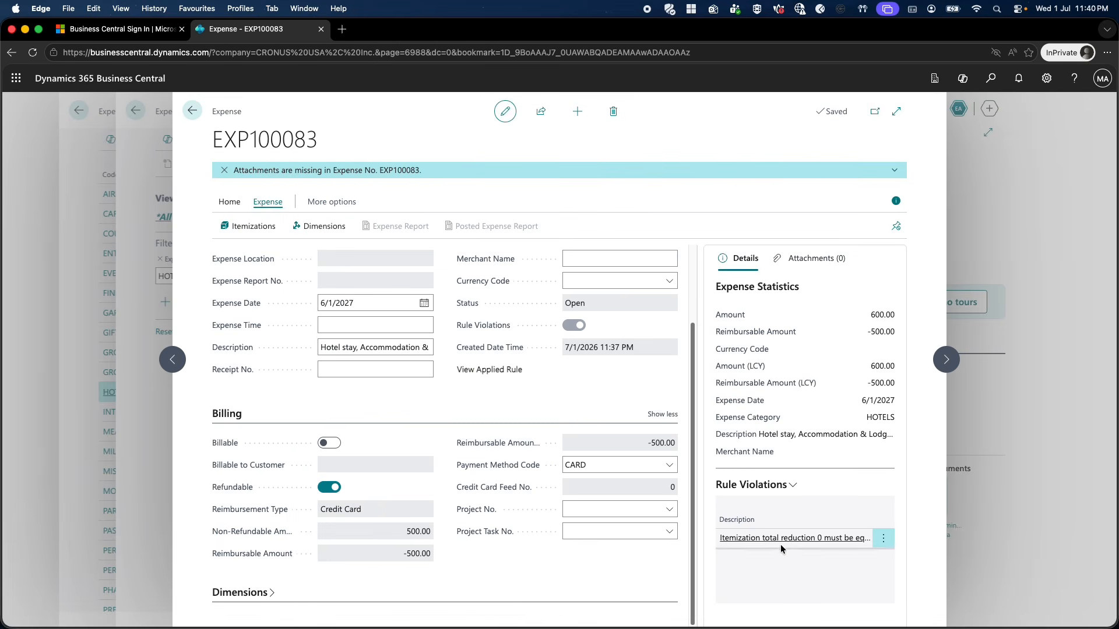
- Review the expense's amounts and billing fields, and check the totals of the remaining itemization lines
scroll(526, 381, up, 3)
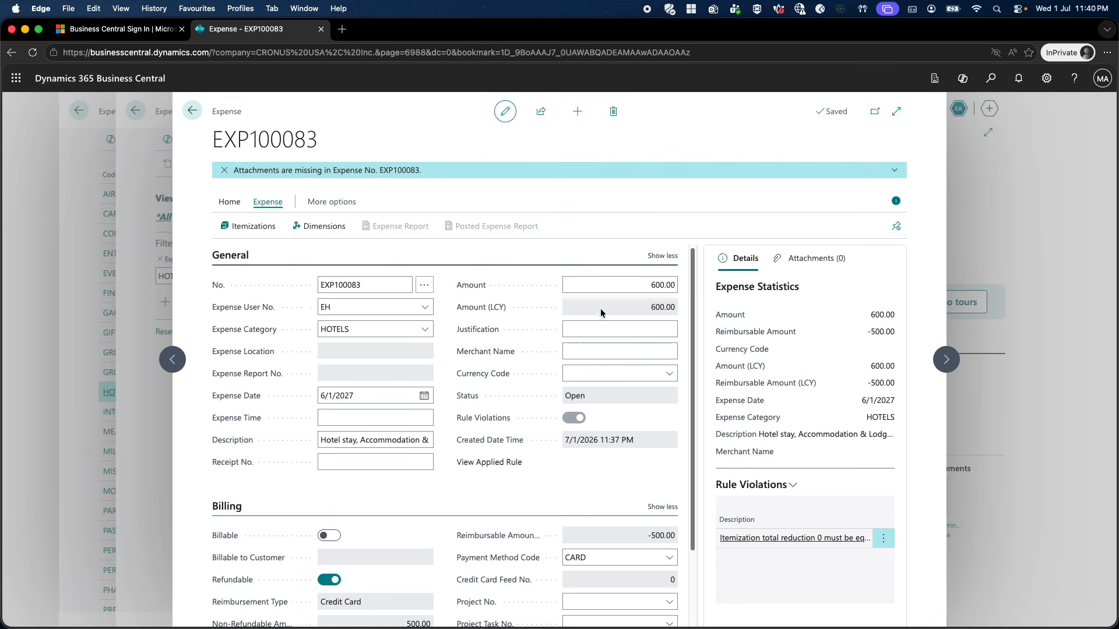
scroll(597, 483, down, 2)
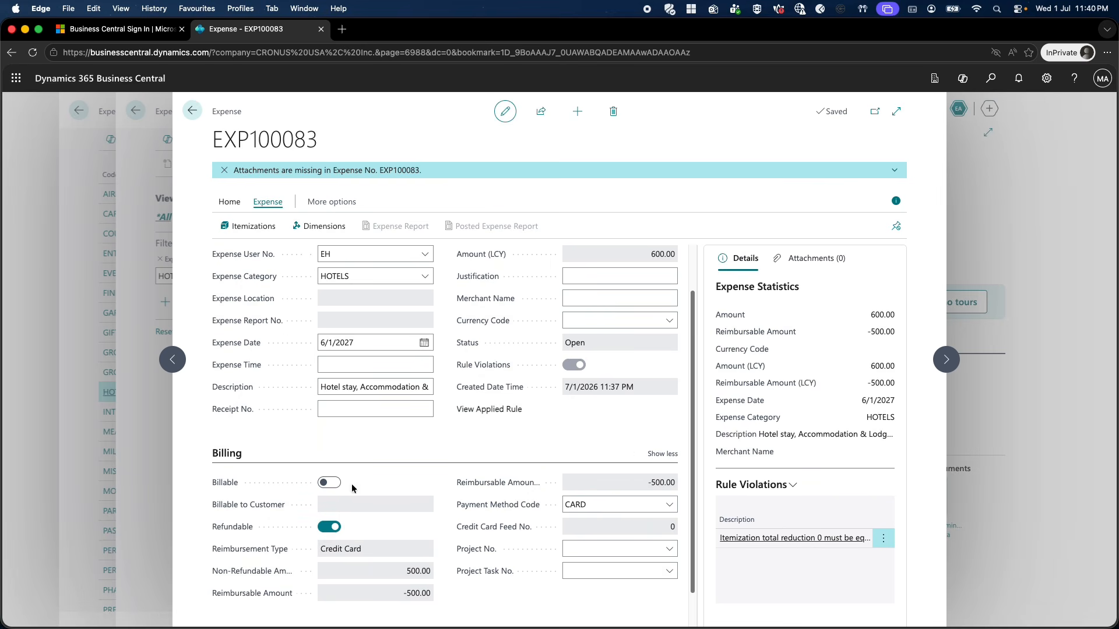
click(253, 226)
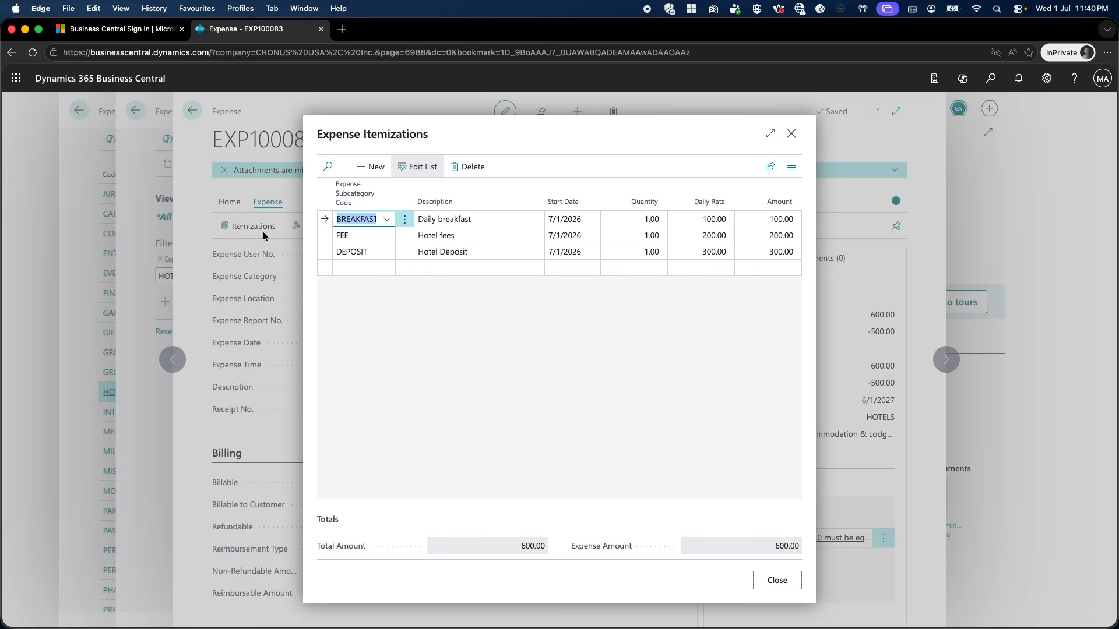
click(790, 591)
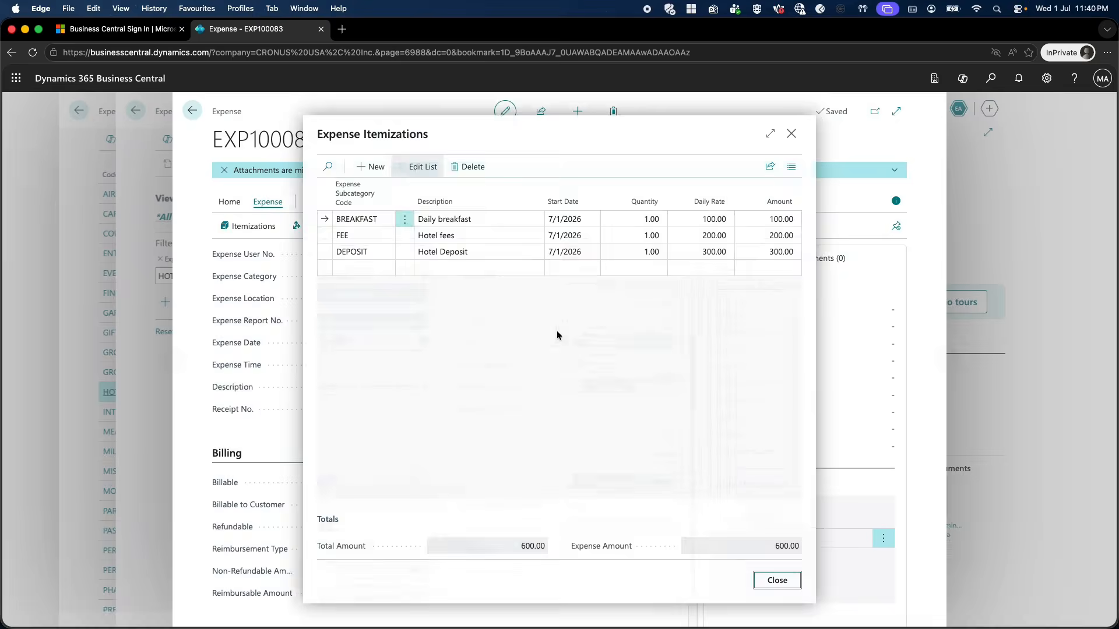
- Clear the expense's amount and re-enter it as 600, and check the itemization totals against it
click(662, 286)
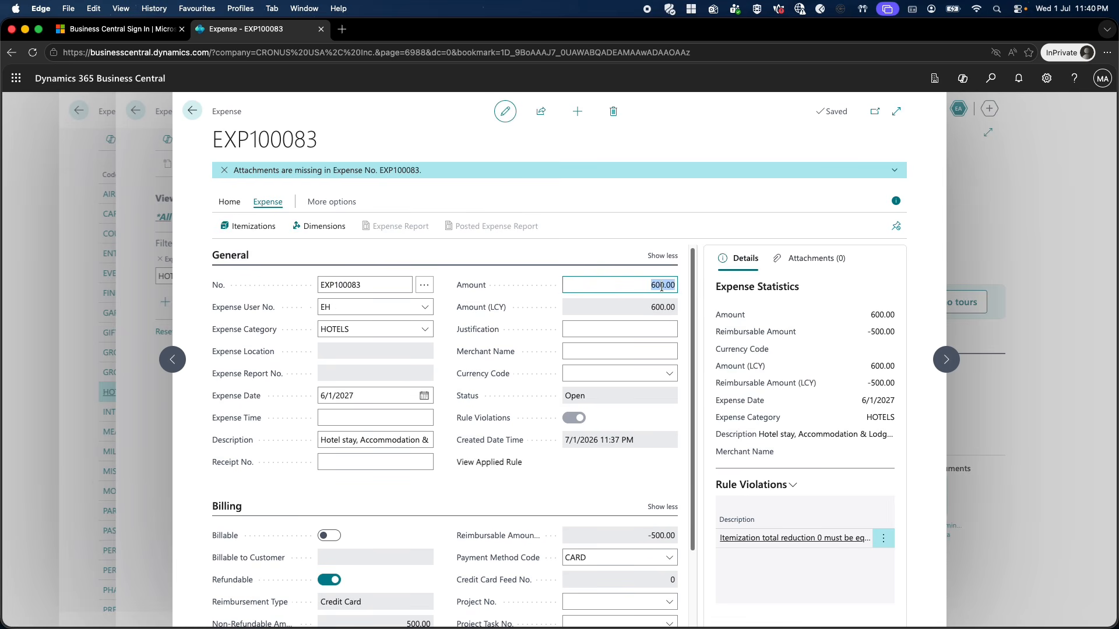
key(Tab)
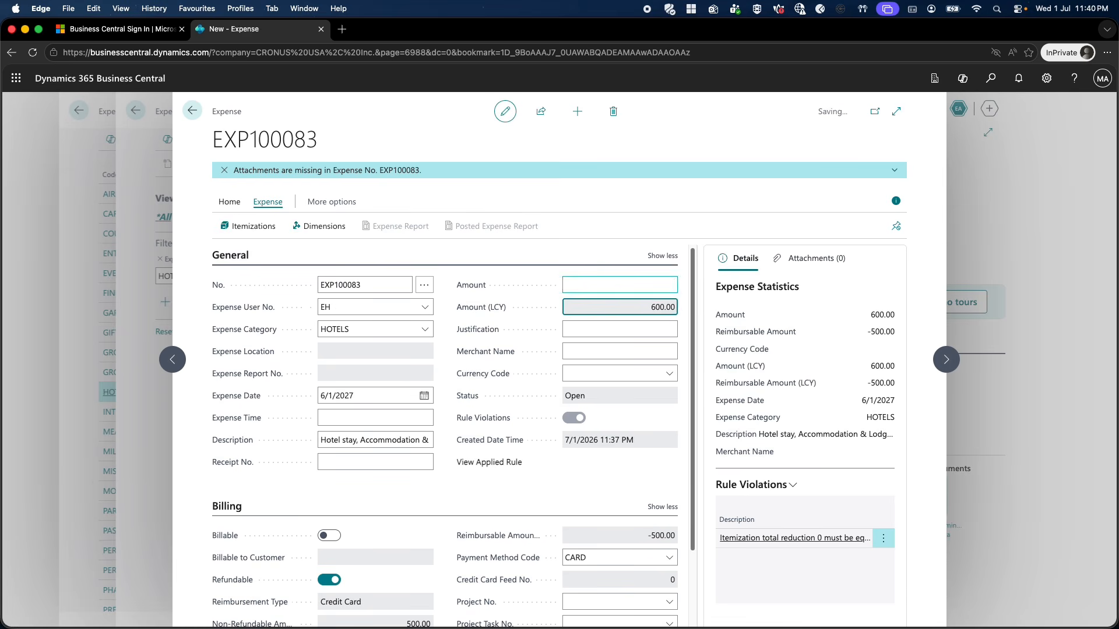
key(shift+Tab)
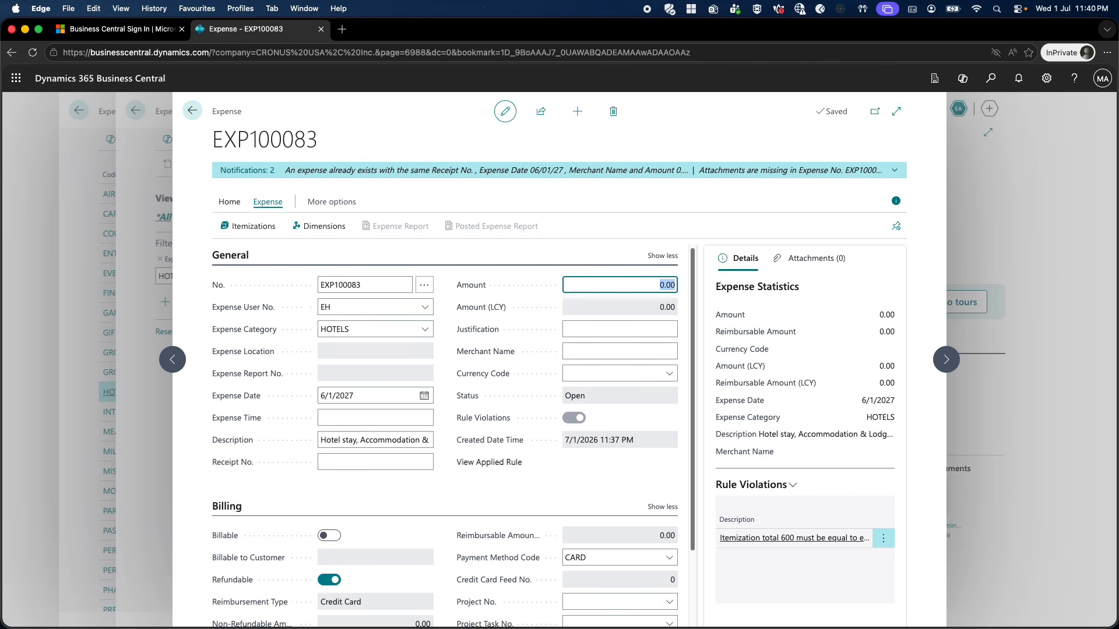
text(600)
key(Tab)
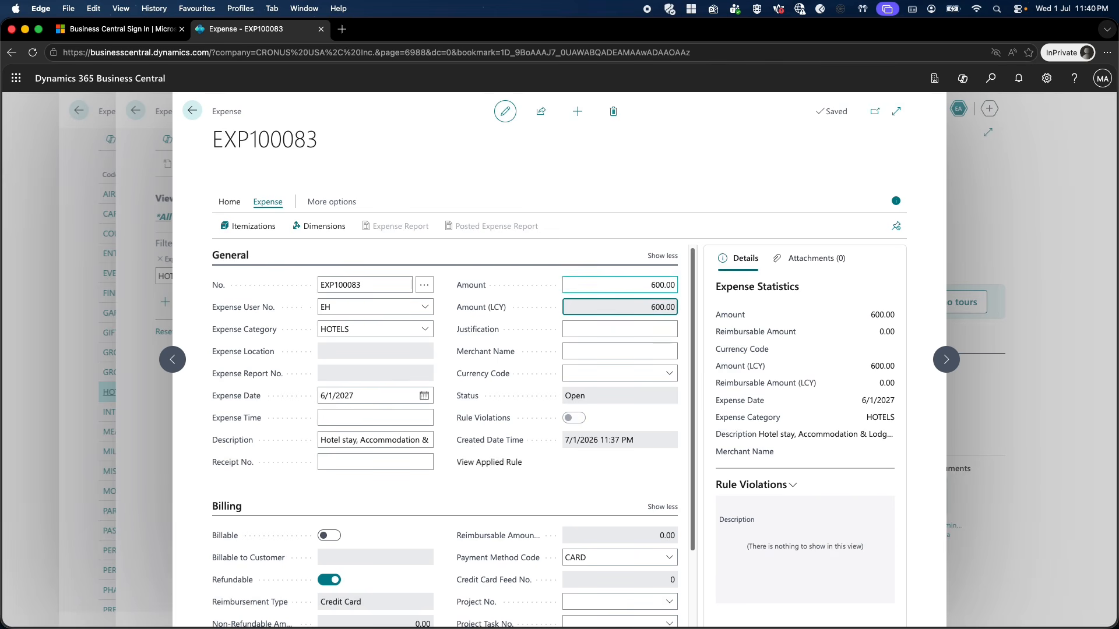
click(248, 226)
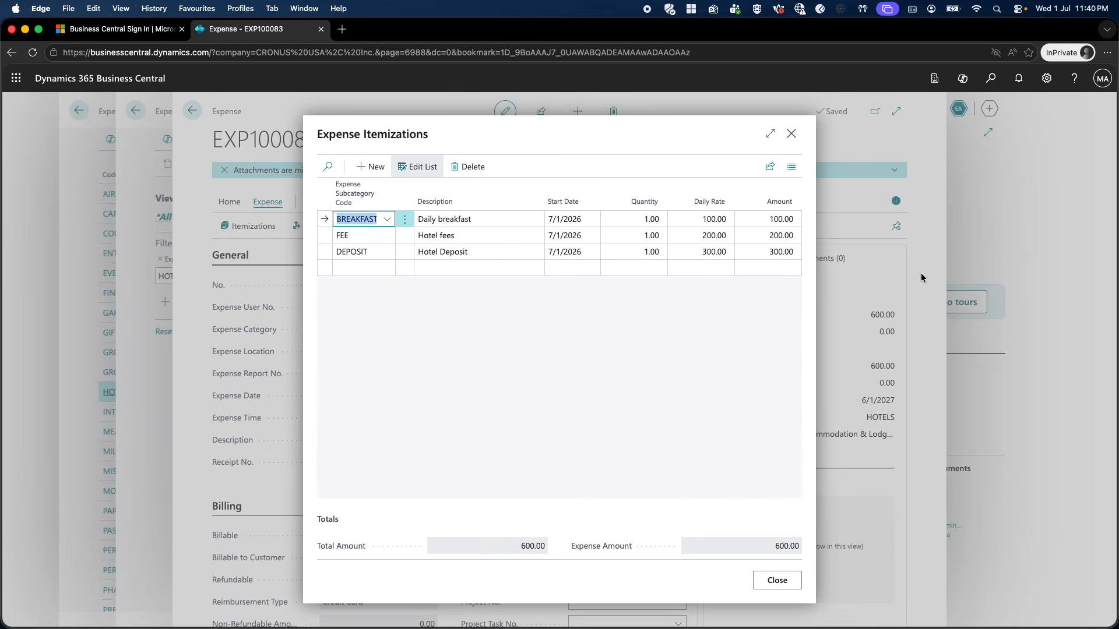
click(792, 133)
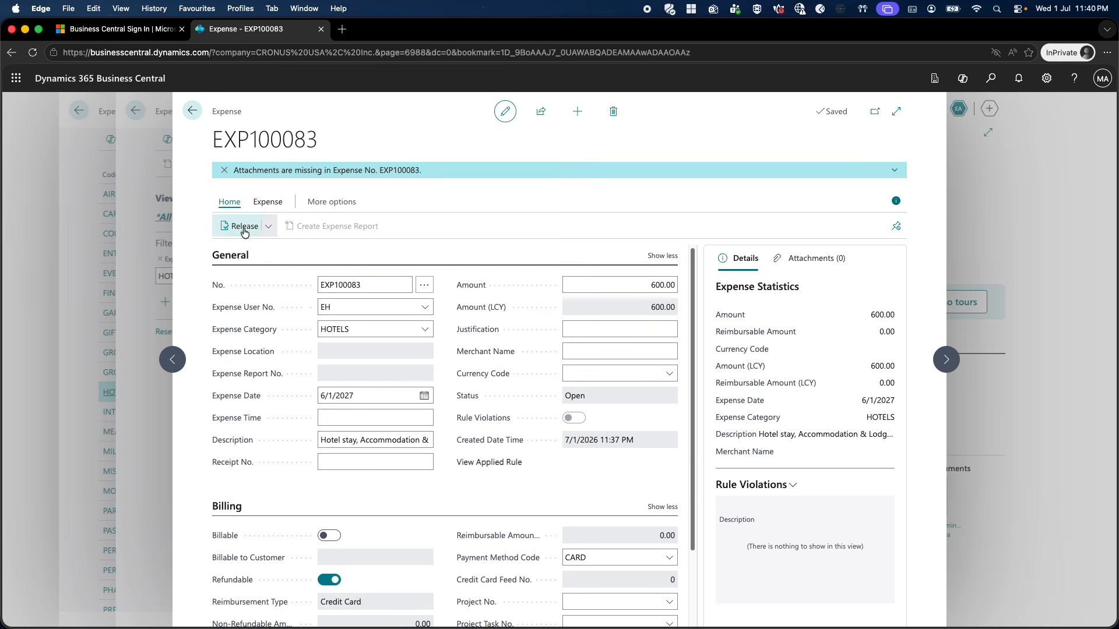
- Release the hotel expense and create an expense report from it, opening the new report
click(243, 227)
click(332, 226)
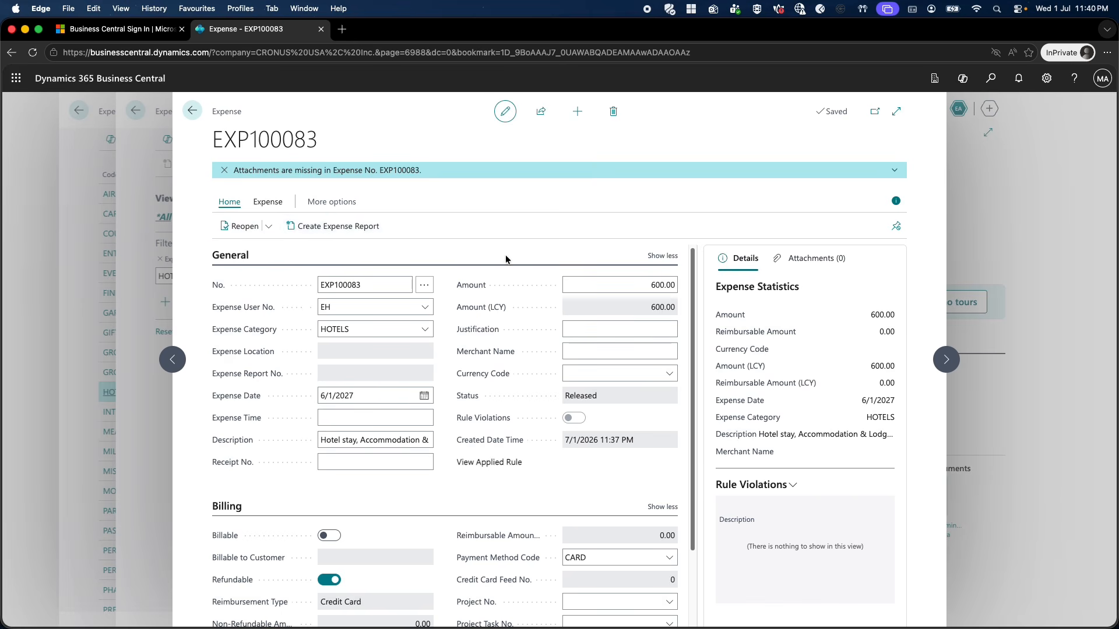
key(Return)
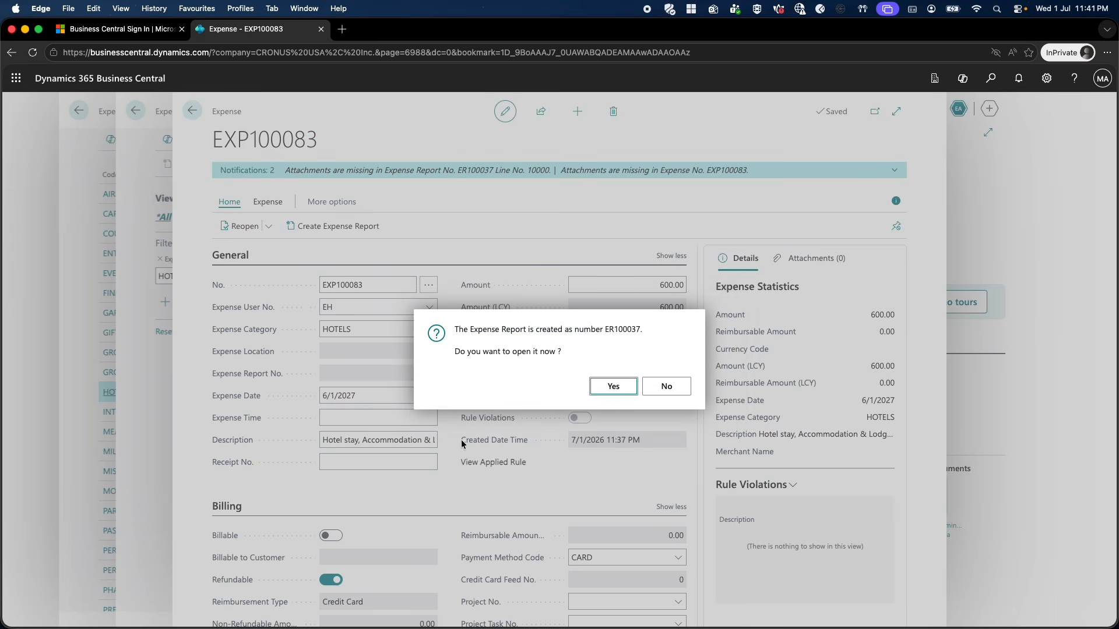
click(610, 386)
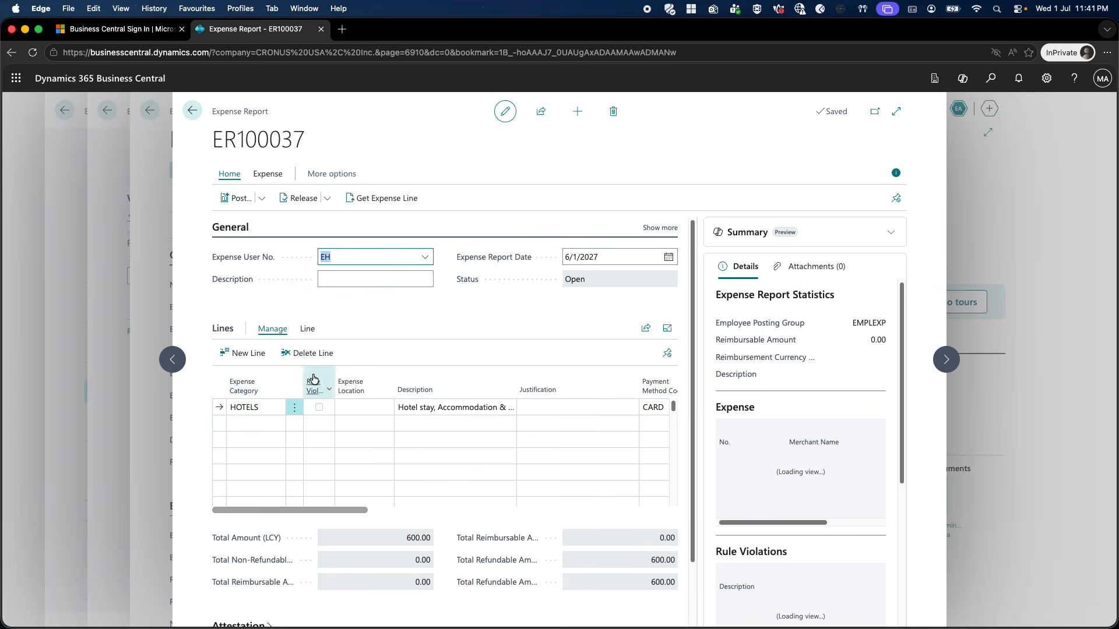
- Review the itemizations of the HOTELS line in the expense report and close them
click(307, 329)
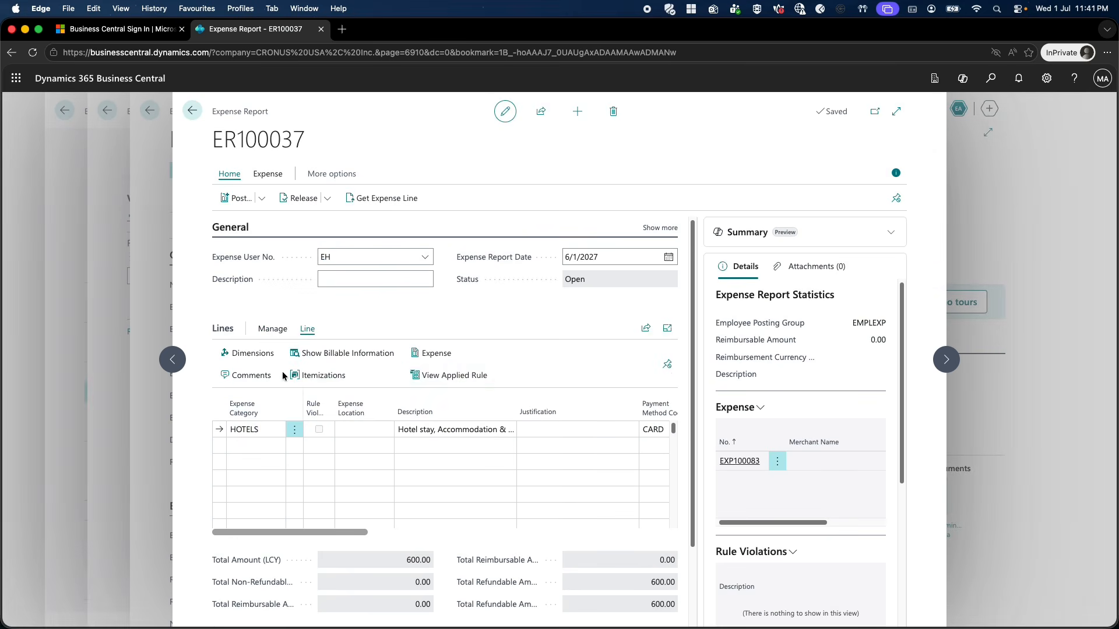
click(309, 378)
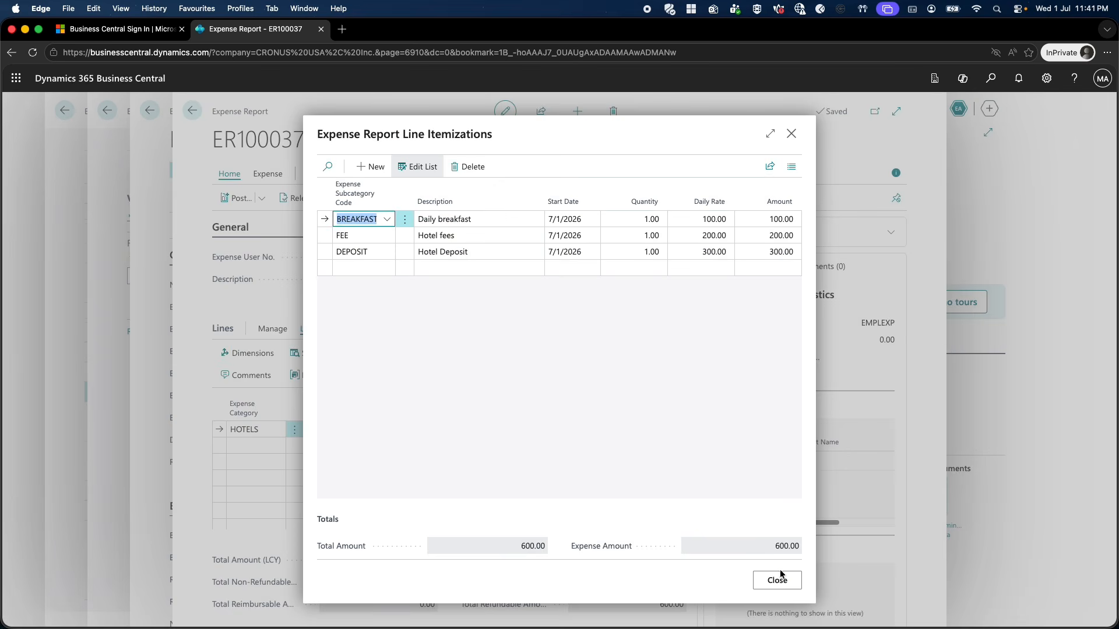
click(780, 578)
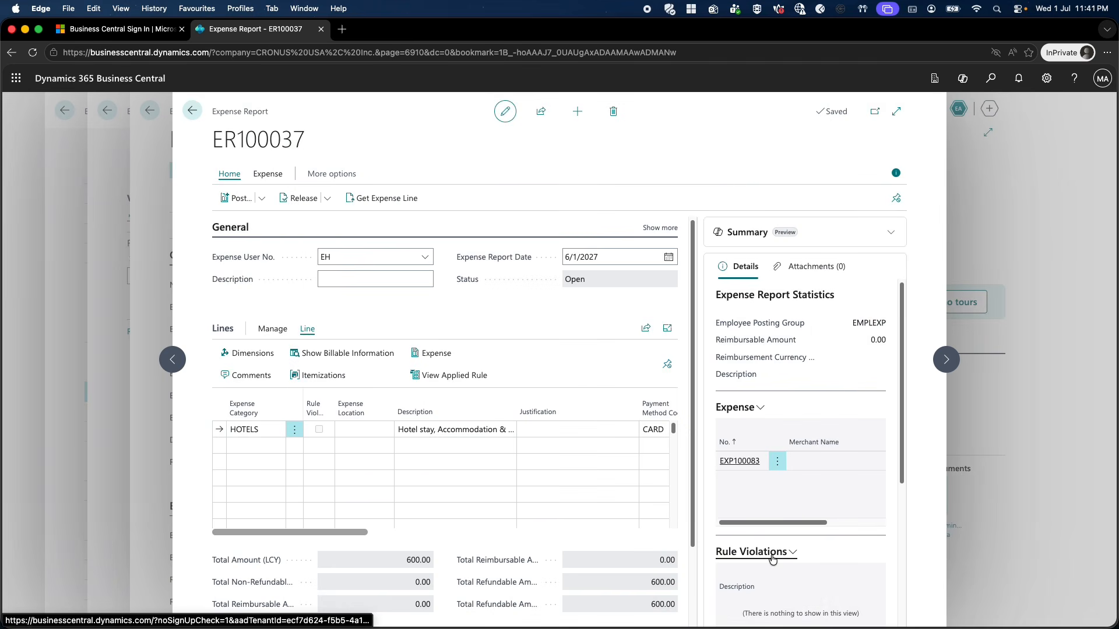